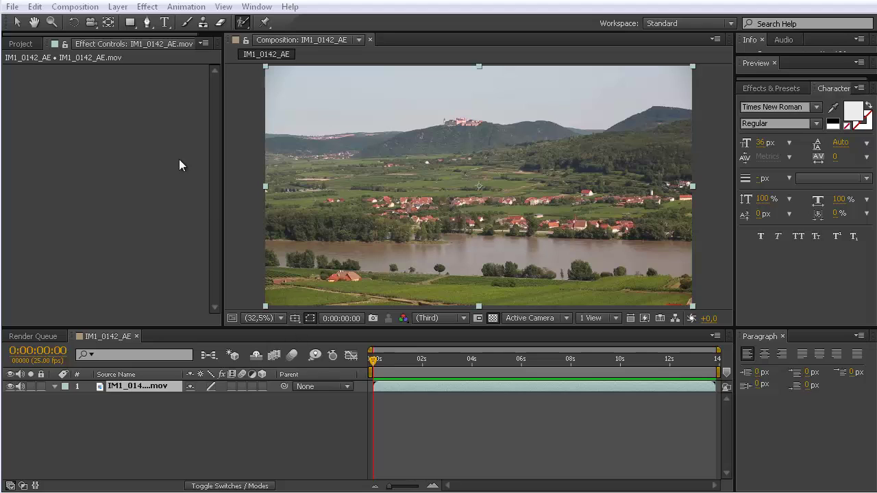
Step: Open the Roto Brush tool flyout showing Roto Brush and Refine Edge tools
{"action": "left_click", "coordinate": [241, 24]}
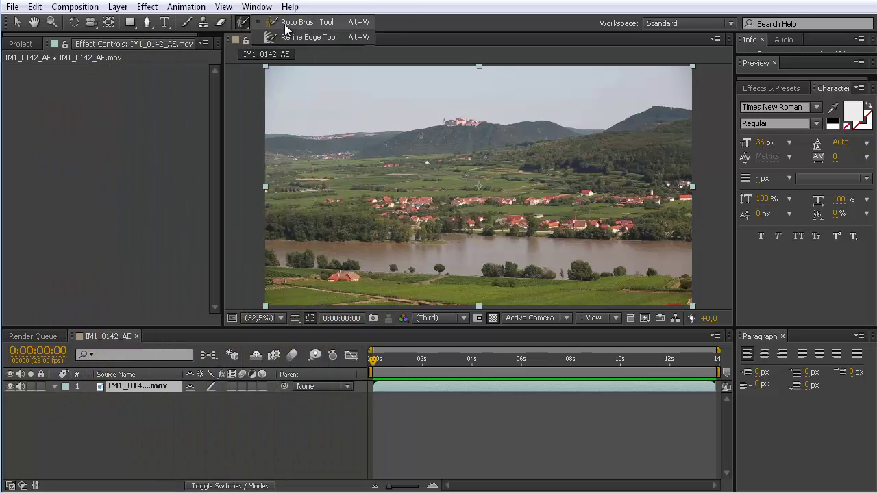
Step: Select the Roto Brush Tool and move the current time to 0:00:13:16
{"action": "left_click", "coordinate": [284, 23]}
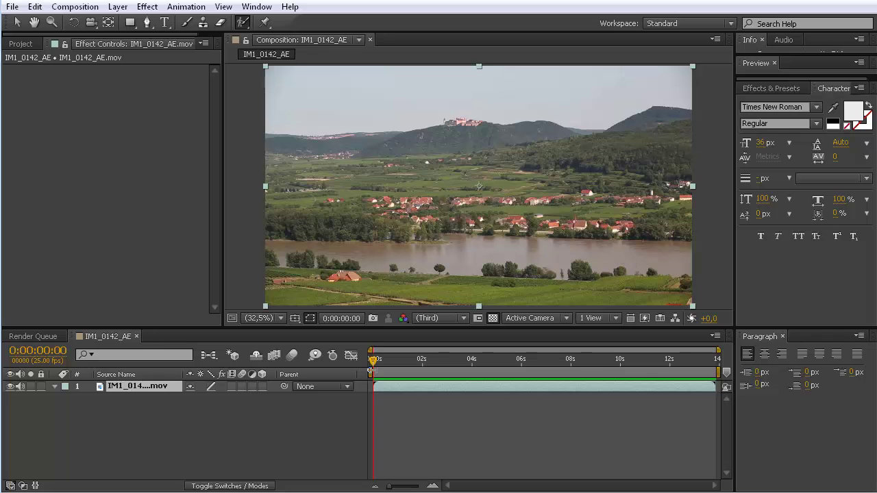
{"action": "left_click_drag", "start_coordinate": [373, 359], "coordinate": [710, 370]}
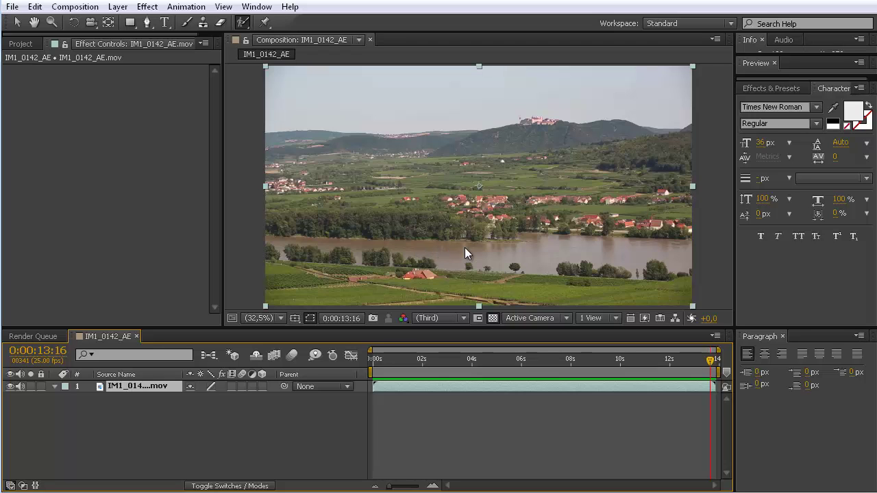
{"action": "key", "text": "period"}
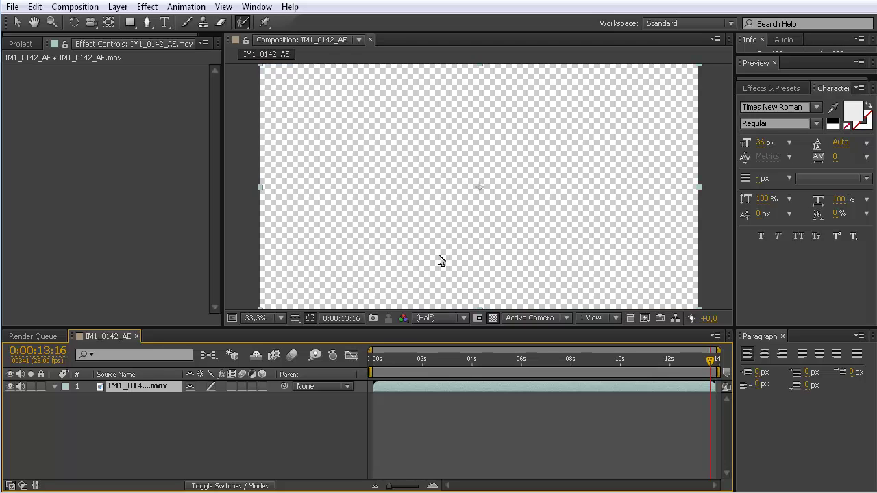
{"action": "scroll", "coordinate": [481, 244], "scroll_direction": "up", "scroll_amount": 4}
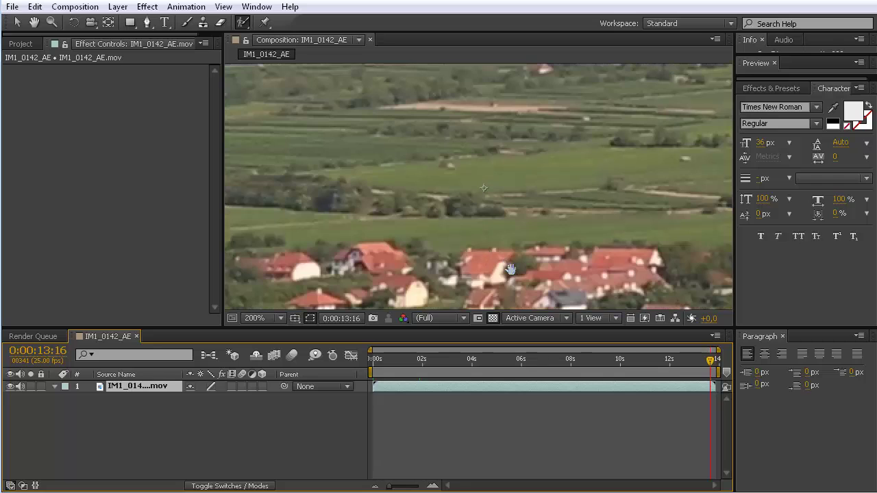
{"action": "left_click_drag", "start_coordinate": [503, 261], "coordinate": [473, 64]}
{"action": "scroll", "coordinate": [474, 64], "scroll_direction": "down", "scroll_amount": 10}
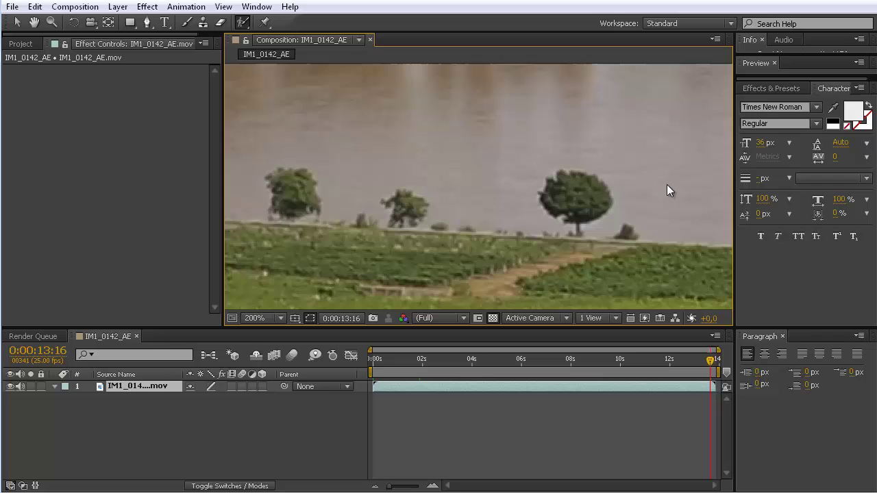
{"action": "mouse_move", "coordinate": [666, 184]}
{"action": "left_mouse_down"}
{"action": "mouse_move", "coordinate": [437, 175]}
{"action": "mouse_move", "coordinate": [528, 196]}
{"action": "mouse_move", "coordinate": [505, 176]}
{"action": "left_mouse_up"}
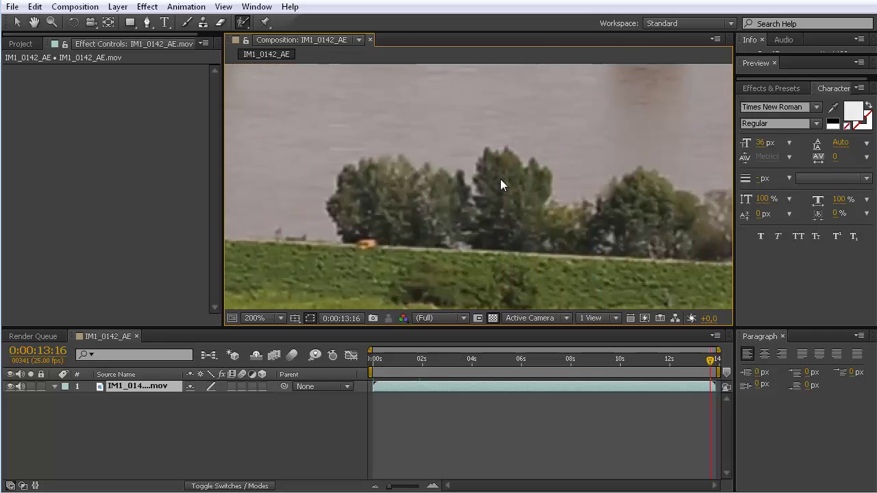
{"action": "scroll", "coordinate": [500, 179], "scroll_direction": "down", "scroll_amount": 2}
{"action": "scroll", "coordinate": [457, 140], "scroll_direction": "down", "scroll_amount": 3}
{"action": "key", "text": "space"}
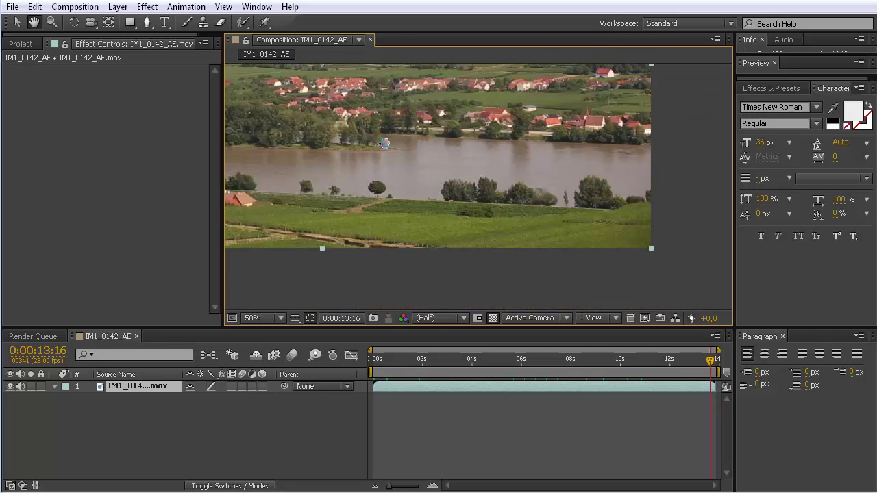
{"action": "scroll", "coordinate": [480, 185], "scroll_direction": "up", "scroll_amount": 1}
{"action": "left_click_drag", "start_coordinate": [478, 171], "coordinate": [515, 176]}
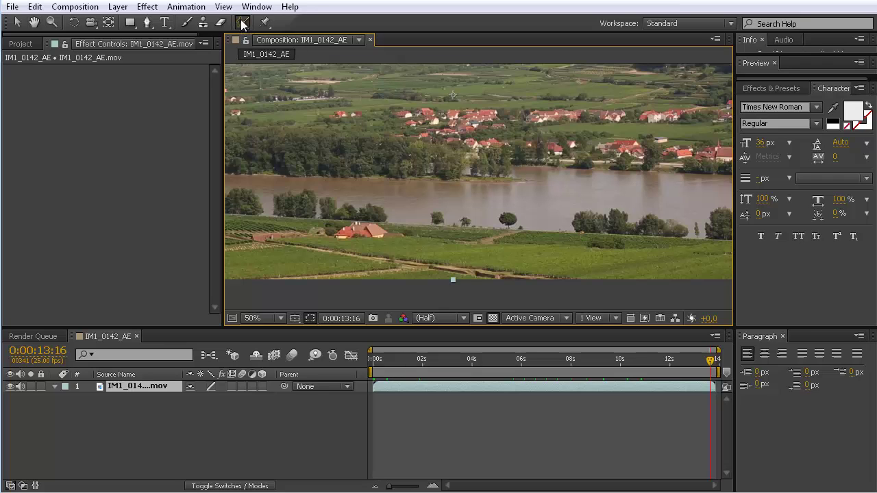
Step: Go back to 0:00:06:00 and paint a Roto Brush foreground stroke across the river
{"action": "scroll", "coordinate": [472, 192], "scroll_direction": "down", "scroll_amount": 2}
{"action": "scroll", "coordinate": [473, 191], "scroll_direction": "up", "scroll_amount": 2}
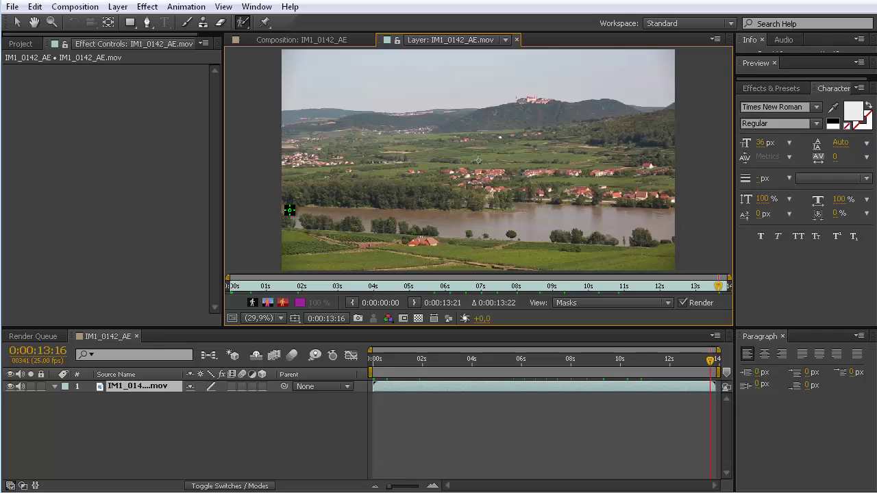
{"action": "left_click_drag", "start_coordinate": [710, 359], "coordinate": [521, 359]}
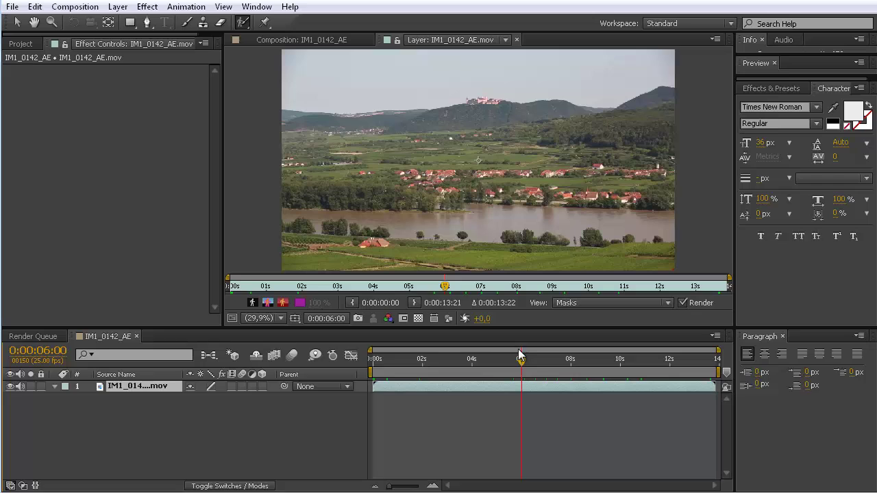
{"action": "left_click_drag", "start_coordinate": [283, 213], "coordinate": [681, 219]}
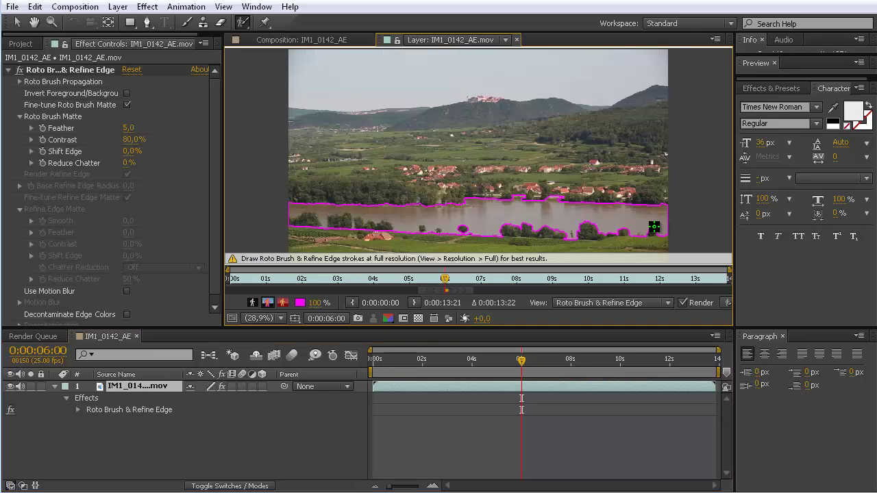
Step: Zoom the layer view to 200% and subtract the far-shore buildings from the matte
{"action": "key", "text": "period"}
{"action": "key", "text": "period"}
{"action": "key", "text": "period"}
{"action": "key", "text": "period"}
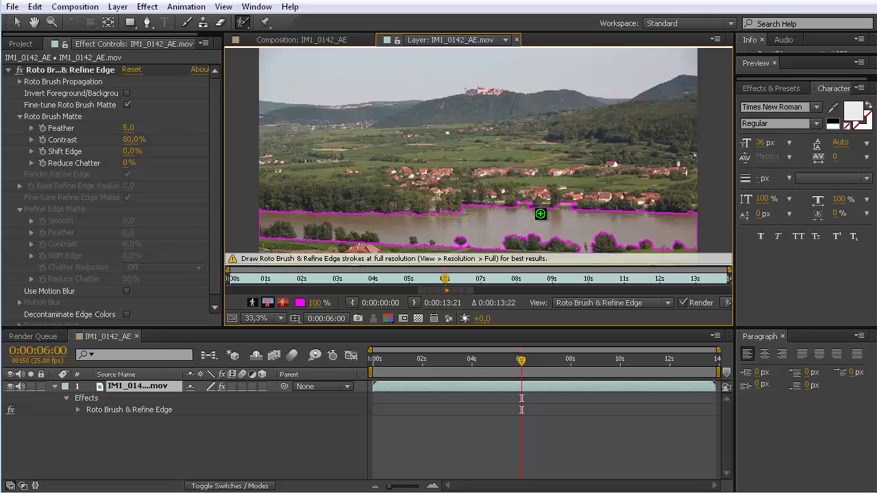
{"action": "key", "text": "h"}
{"action": "left_click_drag", "start_coordinate": [581, 219], "coordinate": [468, 45]}
{"action": "key", "text": "alt+w"}
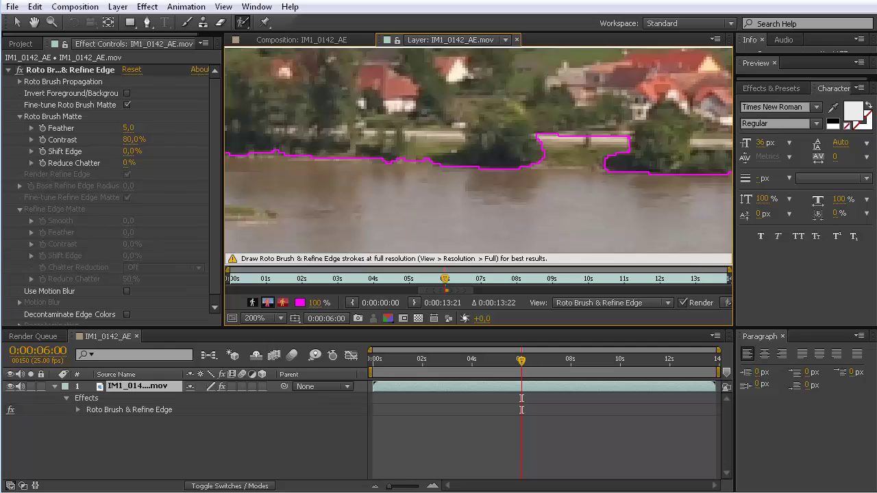
{"action": "left_click_drag", "start_coordinate": [524, 146], "coordinate": [651, 153]}
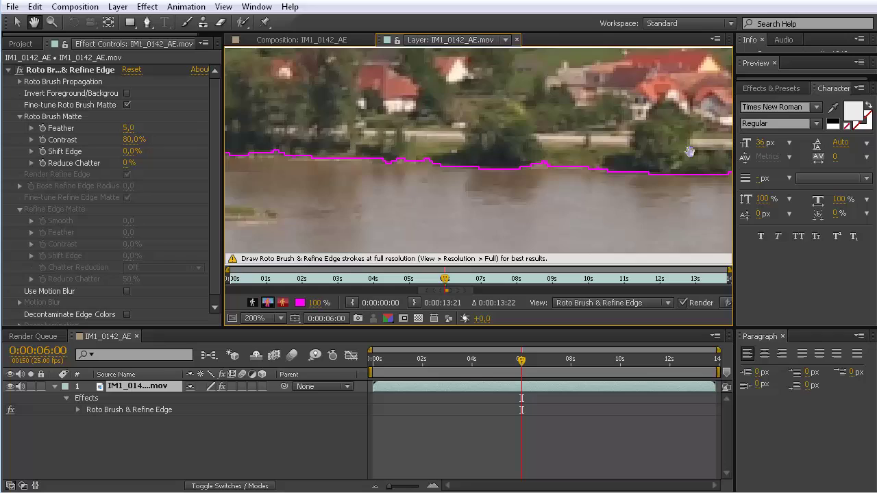
{"action": "mouse_move", "coordinate": [472, 148]}
{"action": "left_mouse_down"}
{"action": "mouse_move", "coordinate": [447, 123]}
{"action": "mouse_move", "coordinate": [583, 120]}
{"action": "mouse_move", "coordinate": [551, 122]}
{"action": "mouse_move", "coordinate": [555, 288]}
{"action": "mouse_move", "coordinate": [554, 258]}
{"action": "left_mouse_up"}
{"action": "key", "text": "space"}
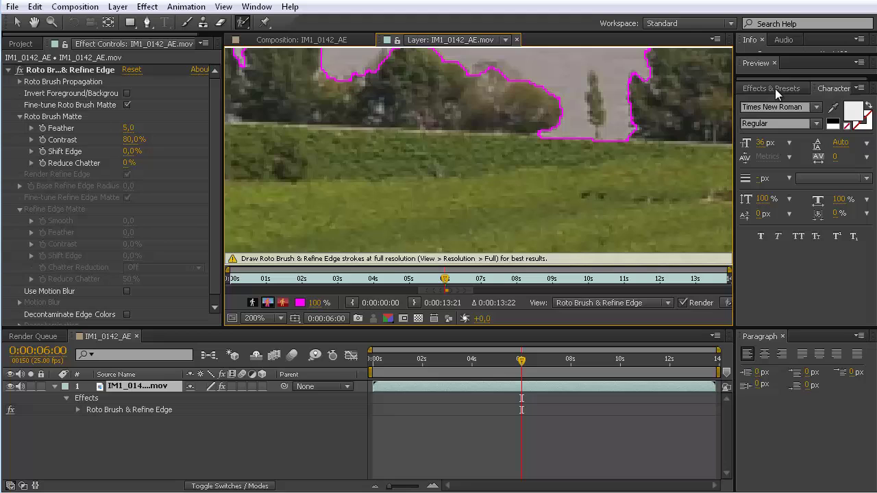
Step: Set the Roto Brush diameter to the 5 px preset in the Brushes panel
{"action": "left_click", "coordinate": [257, 6]}
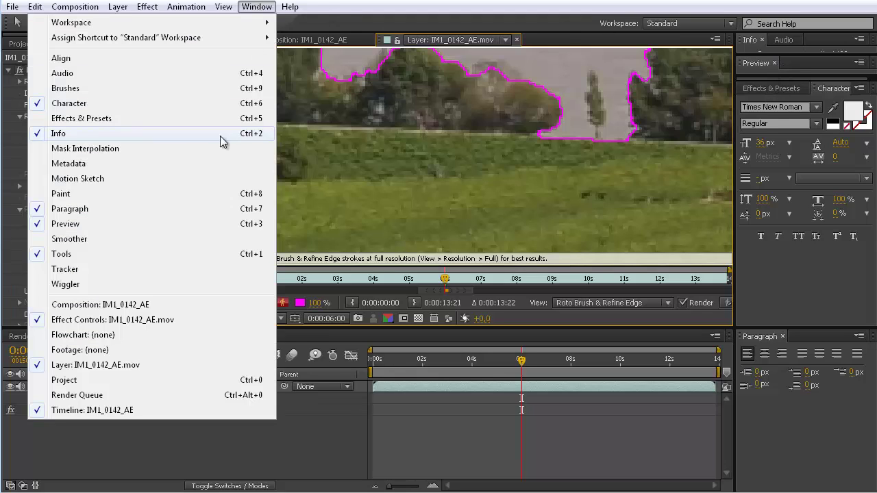
{"action": "left_click", "coordinate": [68, 88]}
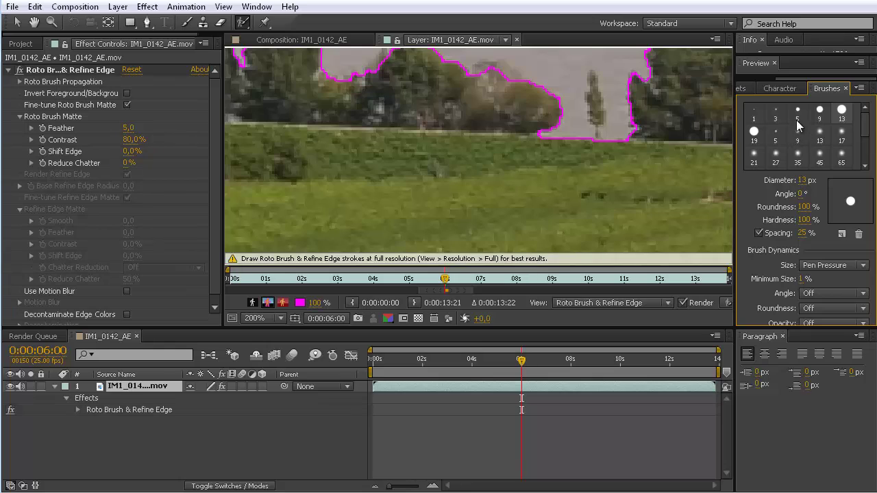
{"action": "left_click", "coordinate": [821, 116]}
{"action": "left_click", "coordinate": [799, 121]}
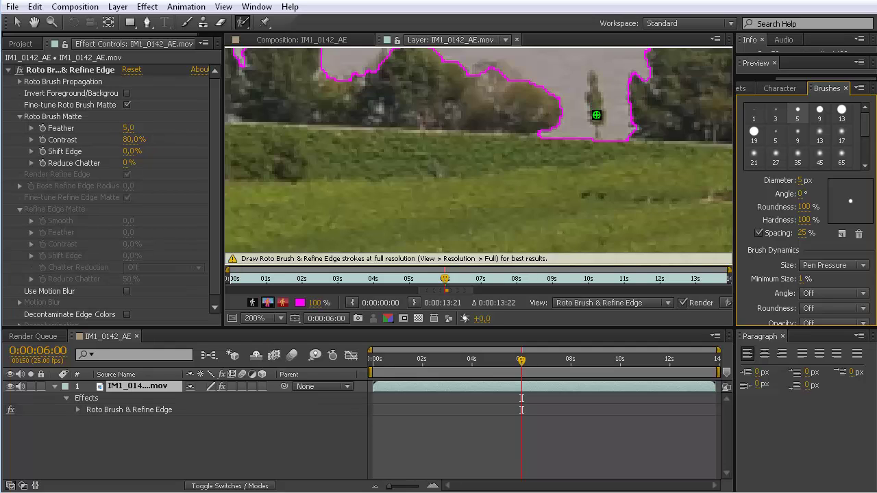
Step: Correct the matte around the small shoreline figure, subtracting it, then fit the frame
{"action": "left_click_drag", "start_coordinate": [597, 115], "coordinate": [596, 88]}
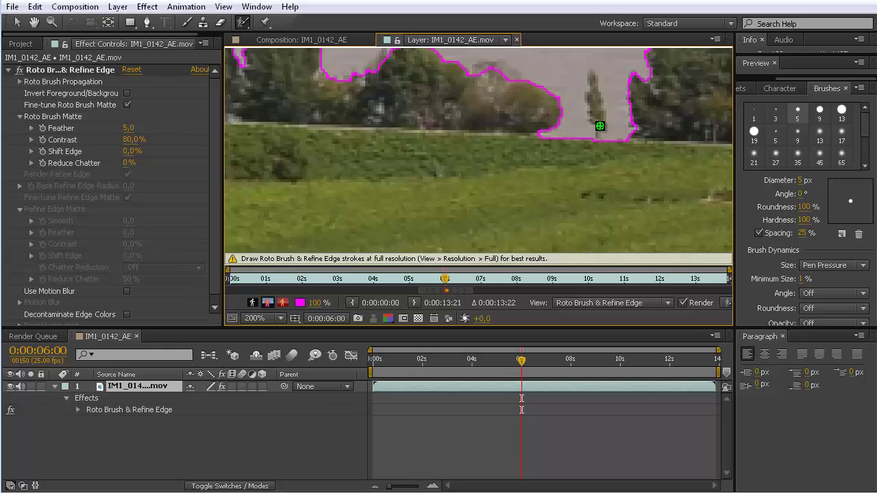
{"action": "key", "text": "alt"}
{"action": "left_click_drag", "start_coordinate": [595, 115], "coordinate": [594, 83]}
{"action": "scroll", "coordinate": [599, 119], "scroll_direction": "down", "scroll_amount": 2}
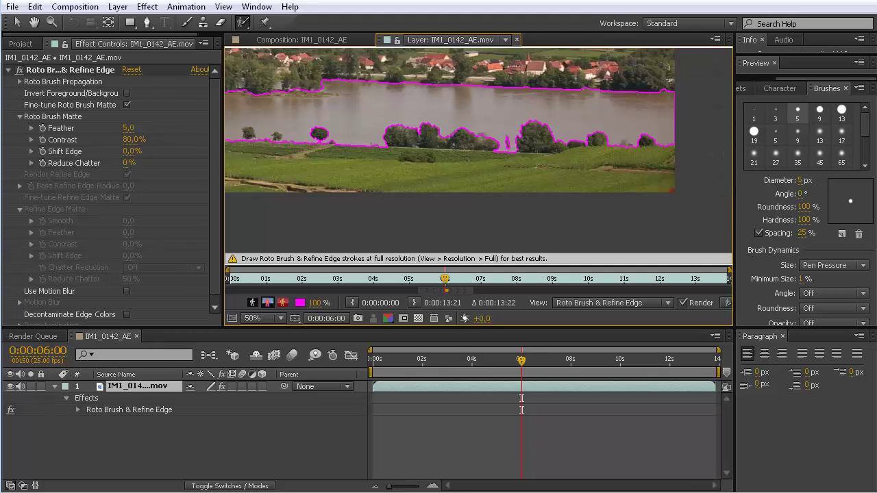
{"action": "key", "text": "shift+slash"}
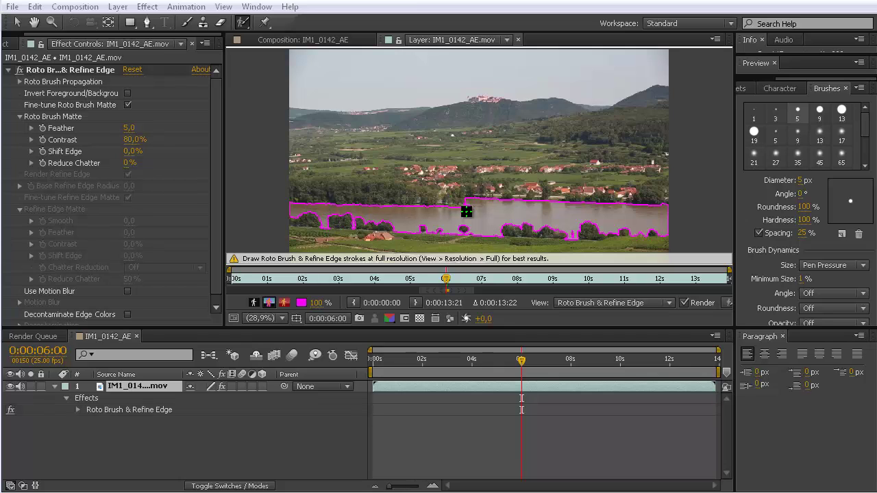
Step: Step frame by frame and propagate the river matte from 0:00:06:00 to about 0:00:08:22
{"action": "left_click", "coordinate": [449, 279]}
{"action": "left_click", "coordinate": [450, 279]}
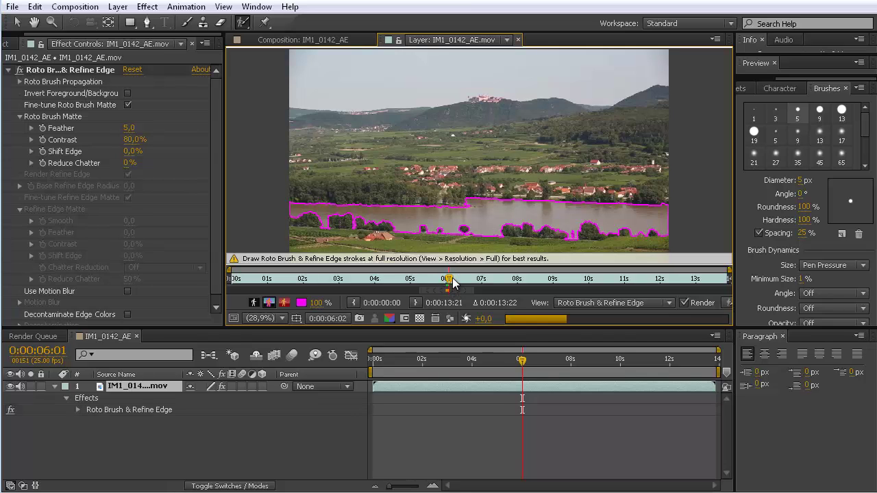
{"action": "left_click_drag", "start_coordinate": [450, 279], "coordinate": [454, 282]}
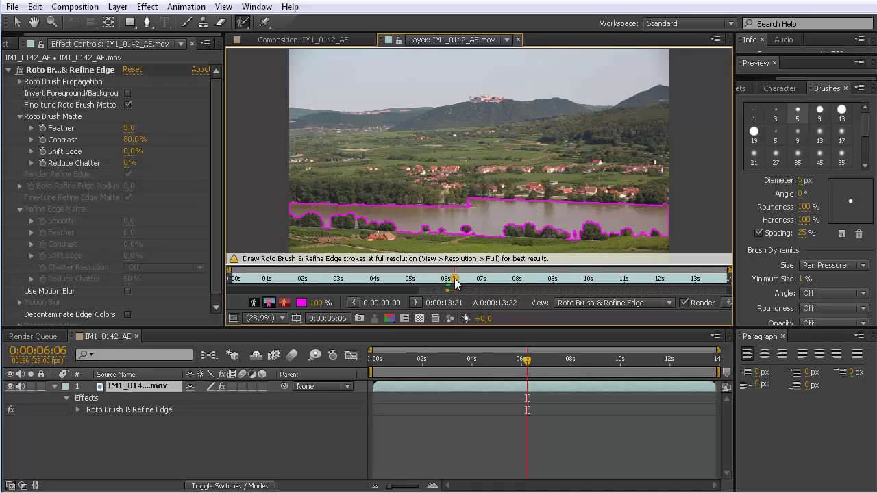
{"action": "left_click_drag", "start_coordinate": [455, 282], "coordinate": [530, 280]}
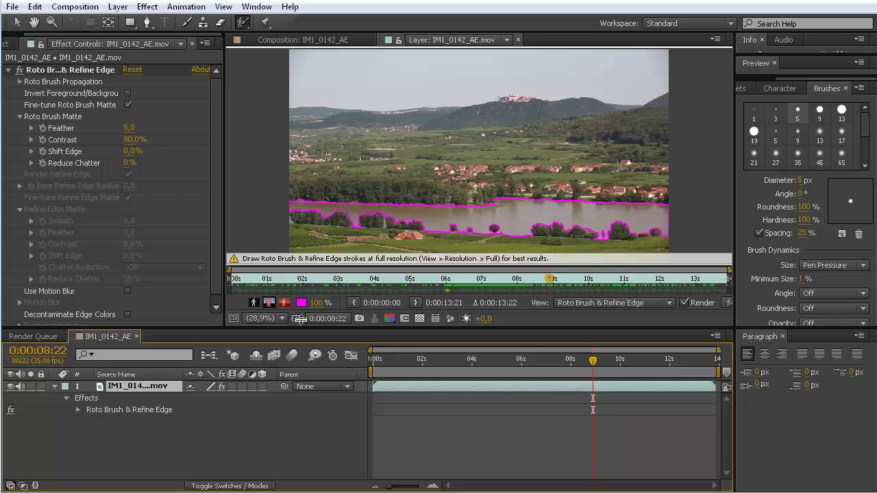
Step: Search 'tint' in Effects & Presets and apply Tint to the rotoscoped river layer
{"action": "left_click", "coordinate": [315, 41]}
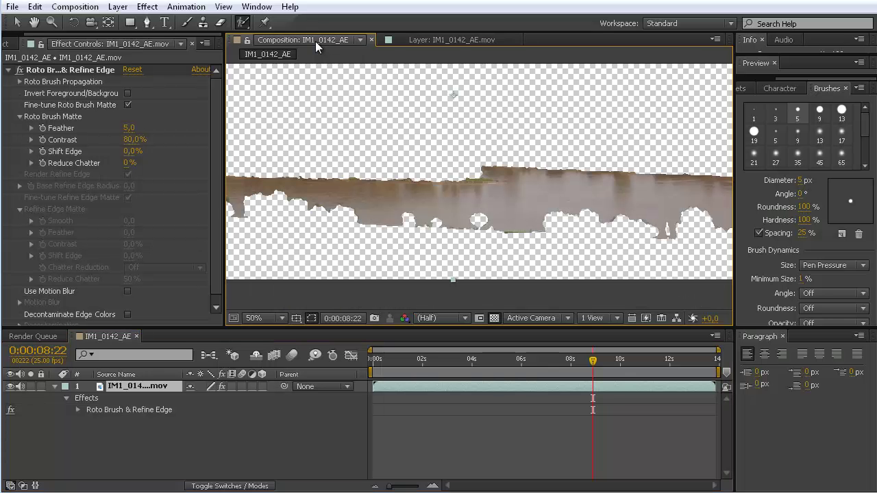
{"action": "left_click_drag", "start_coordinate": [598, 367], "coordinate": [396, 370]}
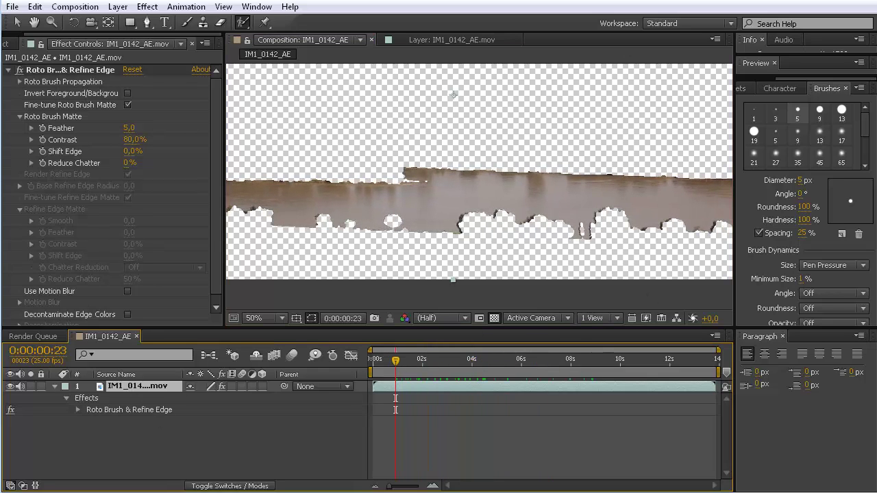
{"action": "left_click_drag", "start_coordinate": [780, 79], "coordinate": [743, 81]}
{"action": "left_click", "coordinate": [754, 85]}
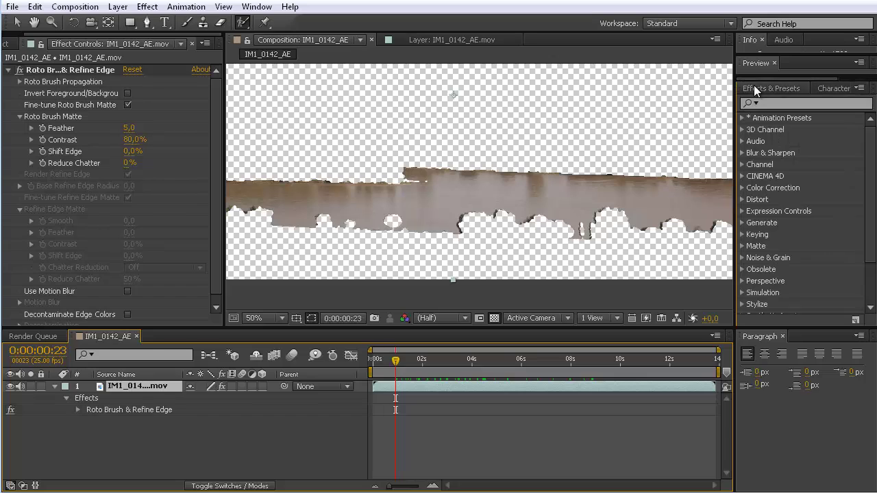
{"action": "left_click", "coordinate": [767, 103]}
{"action": "type", "text": "tint"}
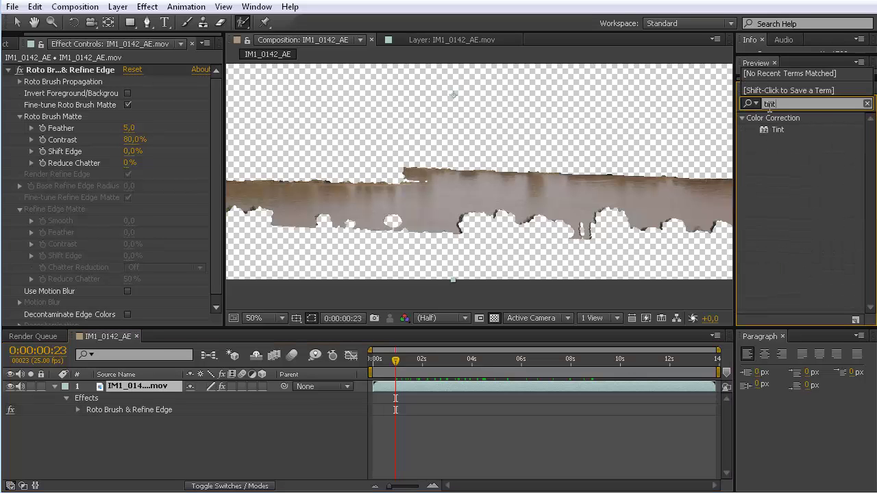
{"action": "left_click_drag", "start_coordinate": [780, 132], "coordinate": [644, 180]}
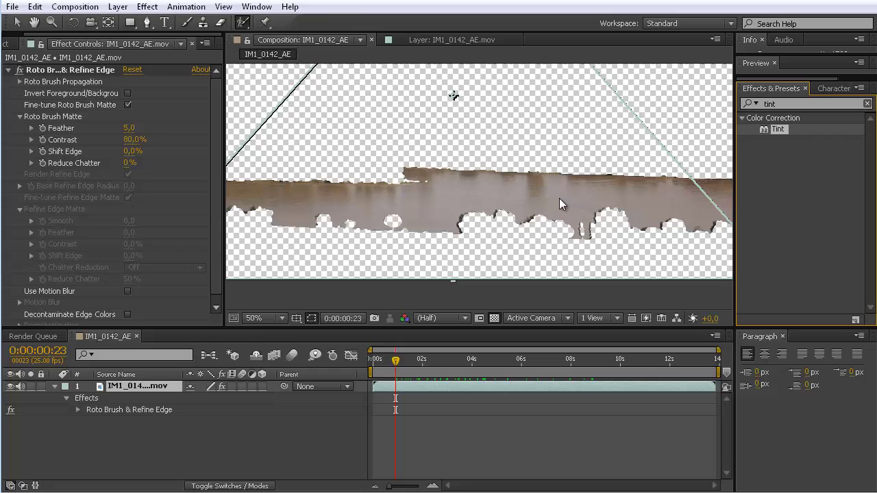
{"action": "left_click_drag", "start_coordinate": [559, 198], "coordinate": [539, 220]}
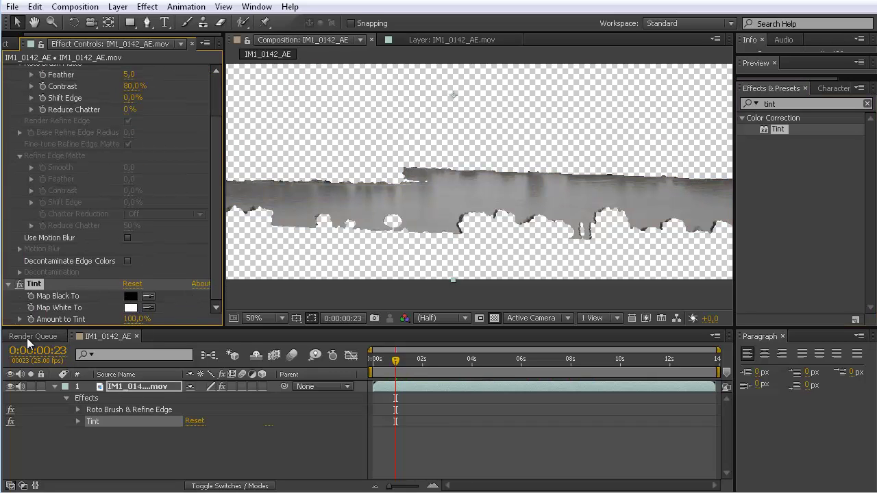
Step: Add the original IM1_0142_AE.mov footage as a second layer and hide the tinted layer
{"action": "left_click", "coordinate": [10, 43]}
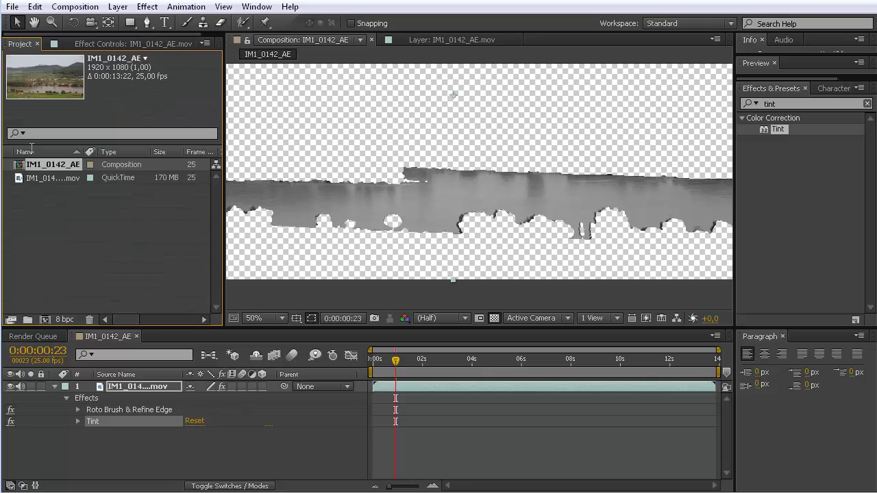
{"action": "left_click", "coordinate": [32, 178]}
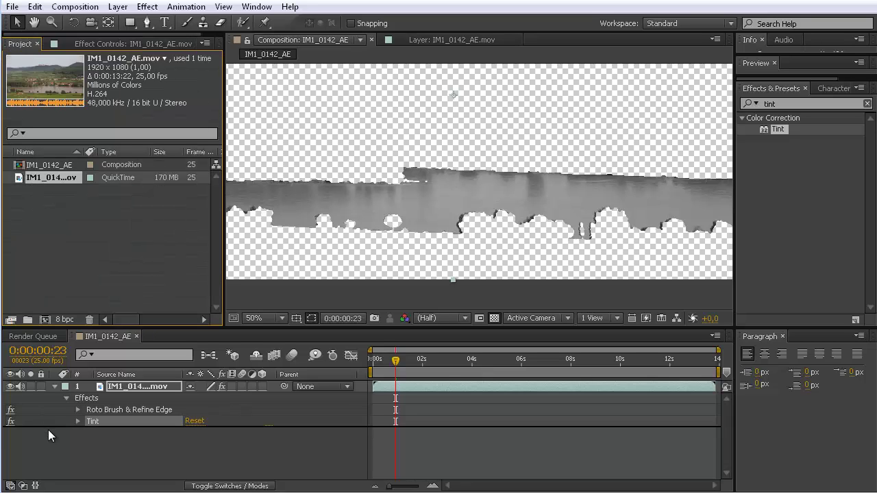
{"action": "left_click_drag", "start_coordinate": [48, 430], "coordinate": [48, 430]}
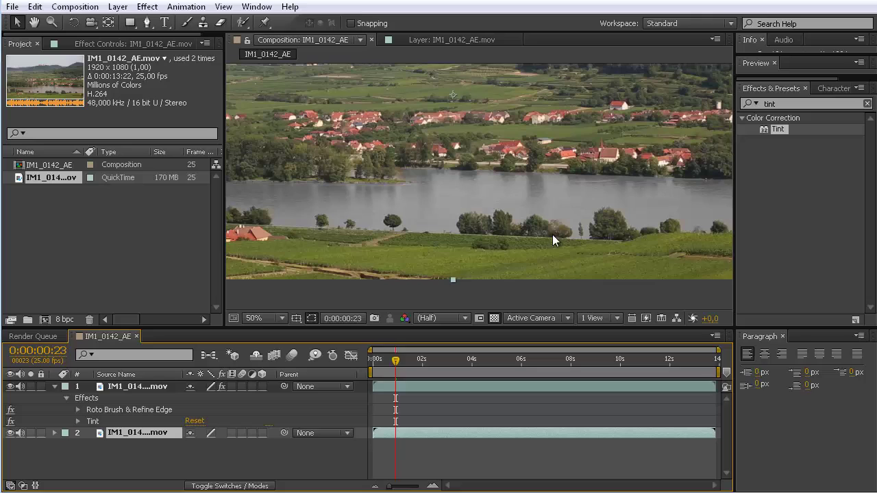
{"action": "left_click", "coordinate": [11, 387]}
Step: Set the Tint's Map Black To colour to deep blue 17207D (hue 234)
{"action": "left_click", "coordinate": [123, 388]}
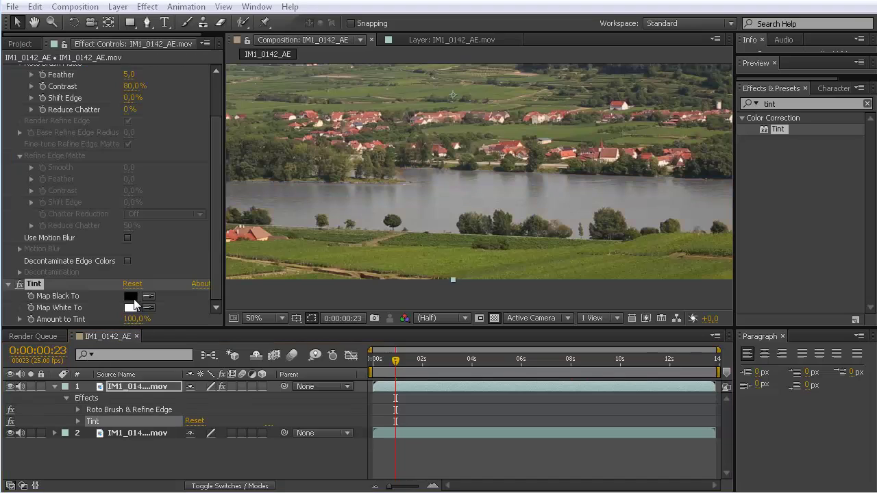
{"action": "left_click", "coordinate": [131, 298]}
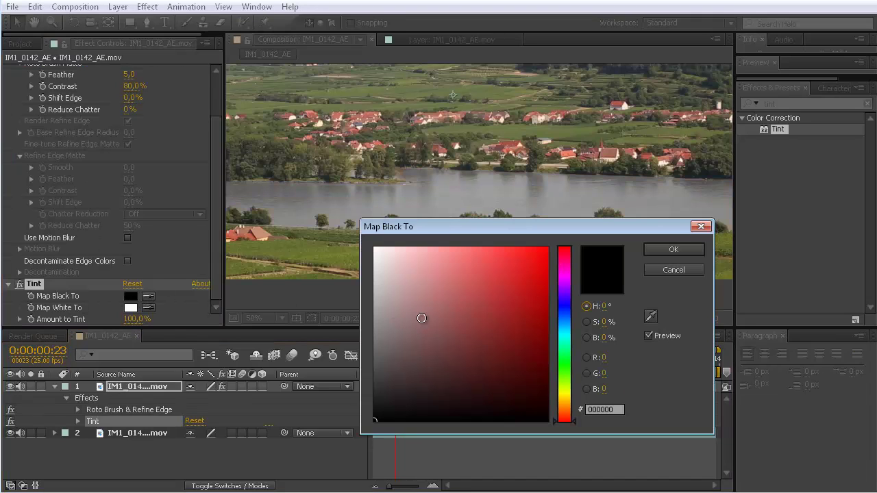
{"action": "left_click", "coordinate": [565, 299]}
{"action": "left_click_drag", "start_coordinate": [528, 274], "coordinate": [504, 348]}
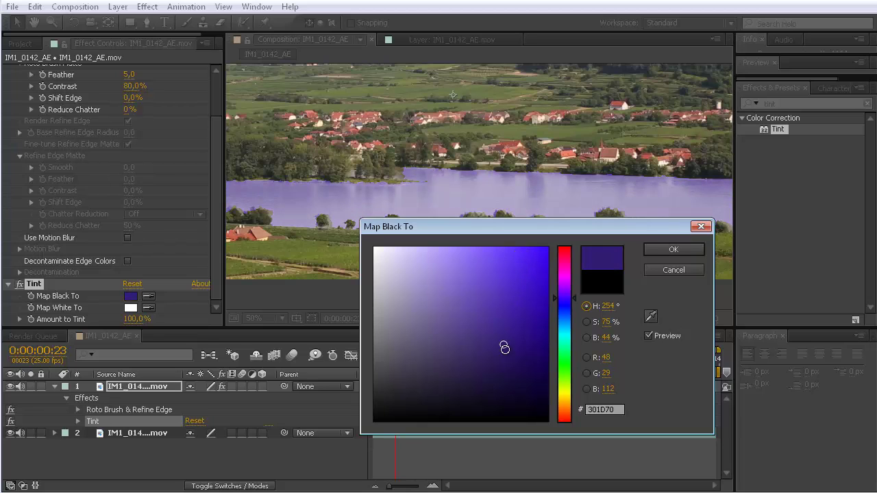
{"action": "left_click_drag", "start_coordinate": [527, 229], "coordinate": [544, 262]}
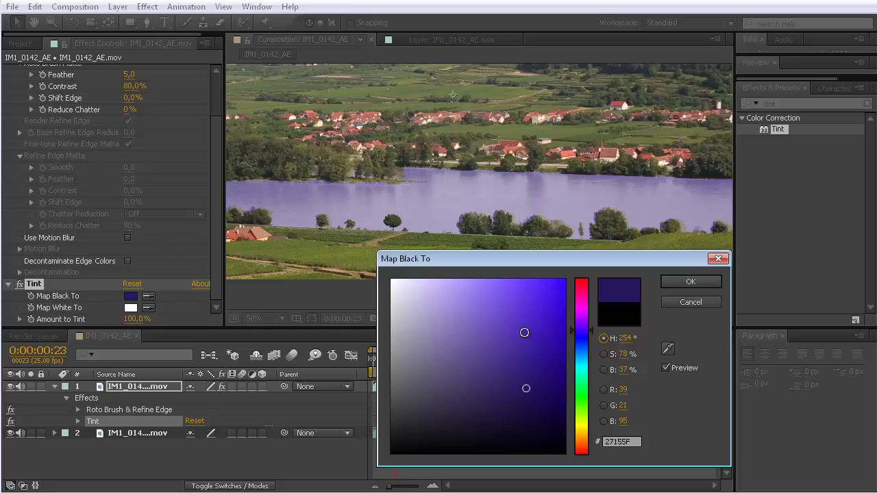
{"action": "left_click_drag", "start_coordinate": [526, 383], "coordinate": [534, 366]}
{"action": "left_click_drag", "start_coordinate": [589, 327], "coordinate": [591, 340]}
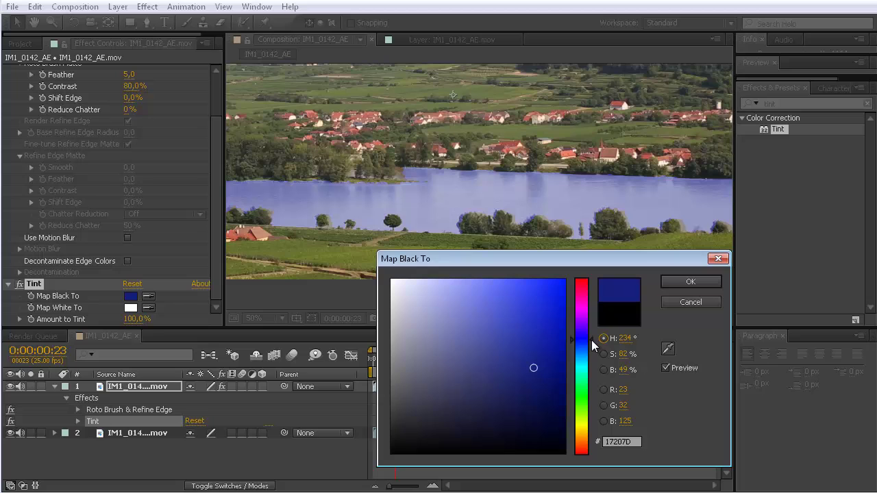
{"action": "left_click", "coordinate": [681, 282]}
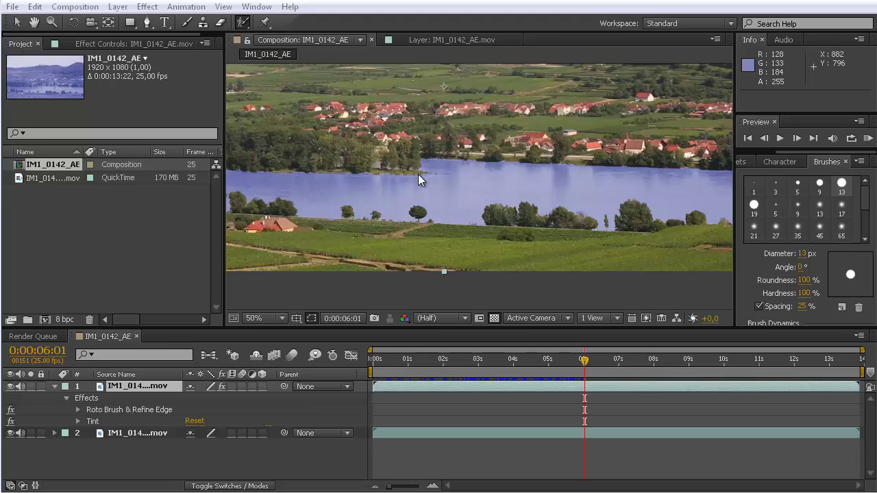
Step: Zoom the composition to 200% and pan across the river's edge along the trees and field
{"action": "scroll", "coordinate": [422, 176], "scroll_direction": "up", "scroll_amount": 2}
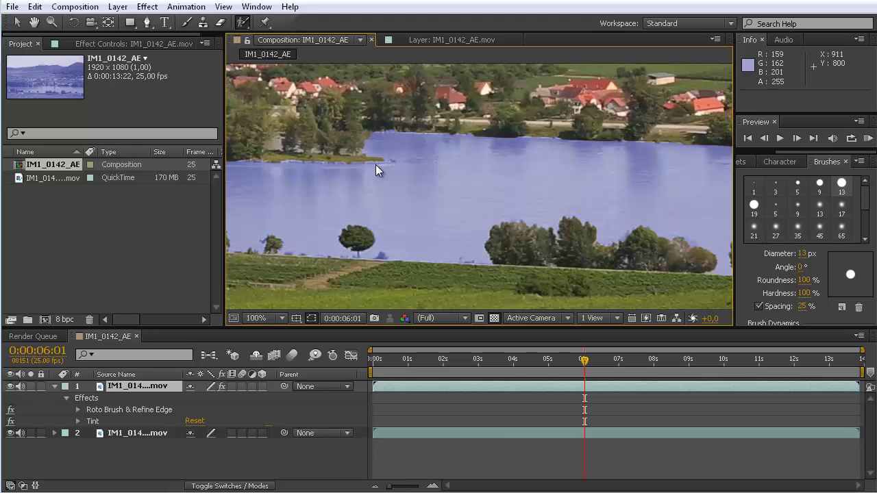
{"action": "scroll", "coordinate": [376, 170], "scroll_direction": "up", "scroll_amount": 1}
{"action": "key", "text": "h"}
{"action": "mouse_move", "coordinate": [359, 176]}
{"action": "left_mouse_down"}
{"action": "mouse_move", "coordinate": [552, 166]}
{"action": "mouse_move", "coordinate": [546, 129]}
{"action": "mouse_move", "coordinate": [427, 127]}
{"action": "left_mouse_up"}
{"action": "key", "text": "alt+w"}
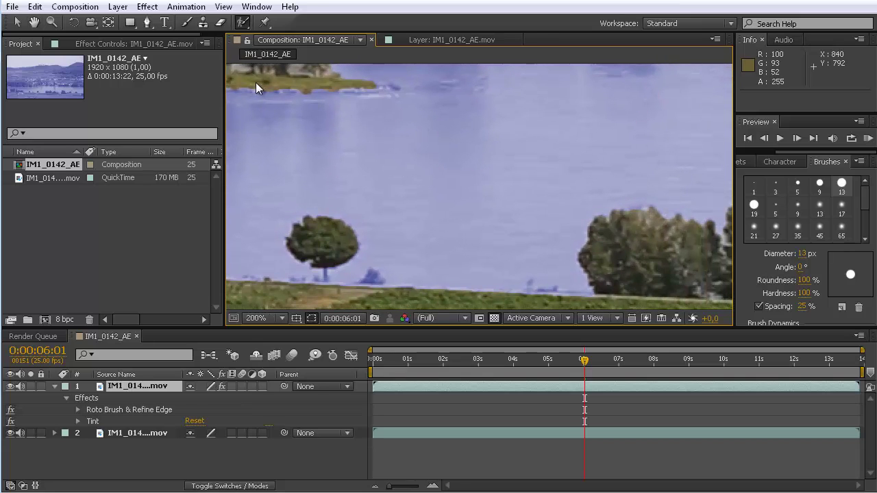
{"action": "left_click_drag", "start_coordinate": [272, 85], "coordinate": [318, 161]}
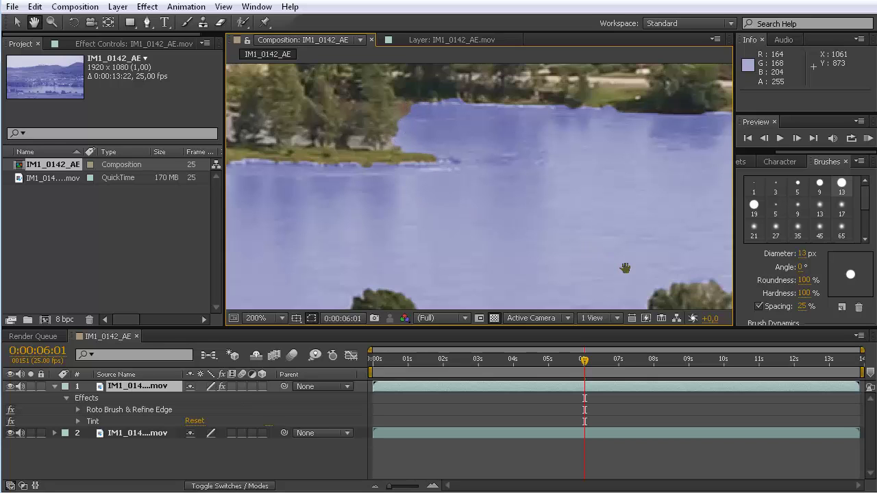
{"action": "mouse_move", "coordinate": [623, 268]}
{"action": "left_mouse_down"}
{"action": "mouse_move", "coordinate": [493, 137]}
{"action": "mouse_move", "coordinate": [472, 134]}
{"action": "left_mouse_up"}
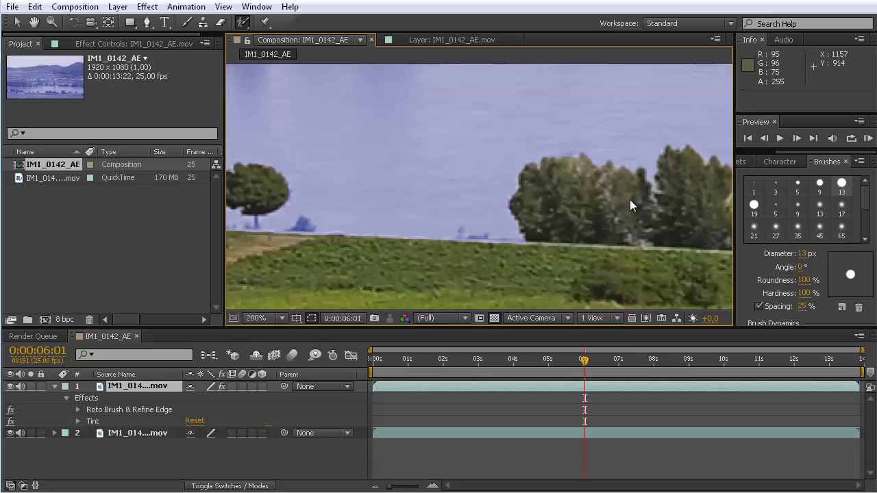
{"action": "left_click_drag", "start_coordinate": [630, 203], "coordinate": [483, 166]}
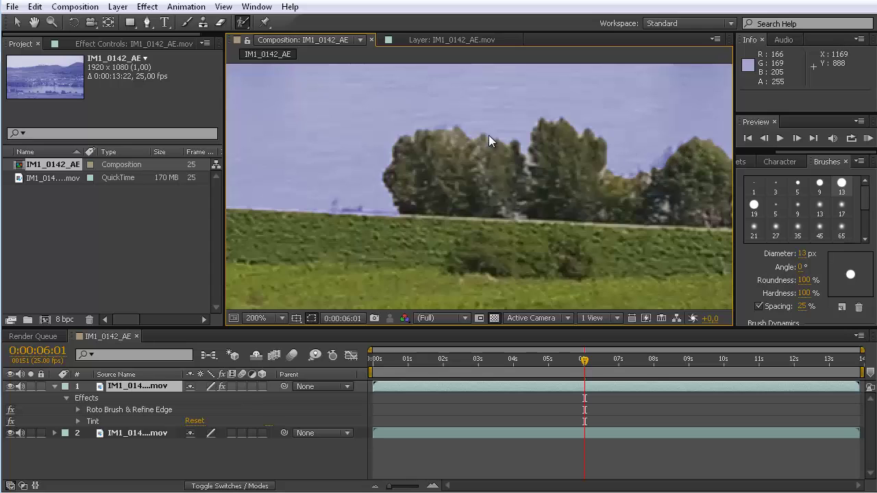
{"action": "left_click_drag", "start_coordinate": [488, 135], "coordinate": [503, 194]}
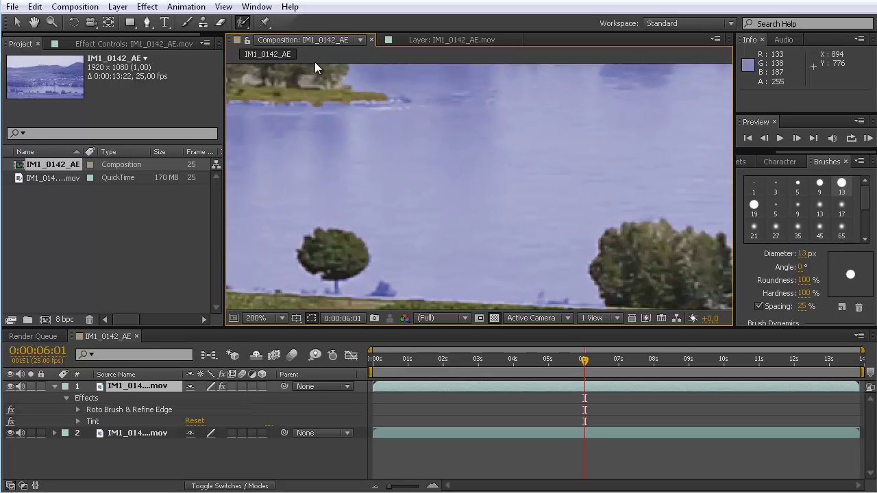
Step: Switch to the Refine Edge Tool and paint a stroke along the bush's top in the Layer view
{"action": "left_click", "coordinate": [244, 22]}
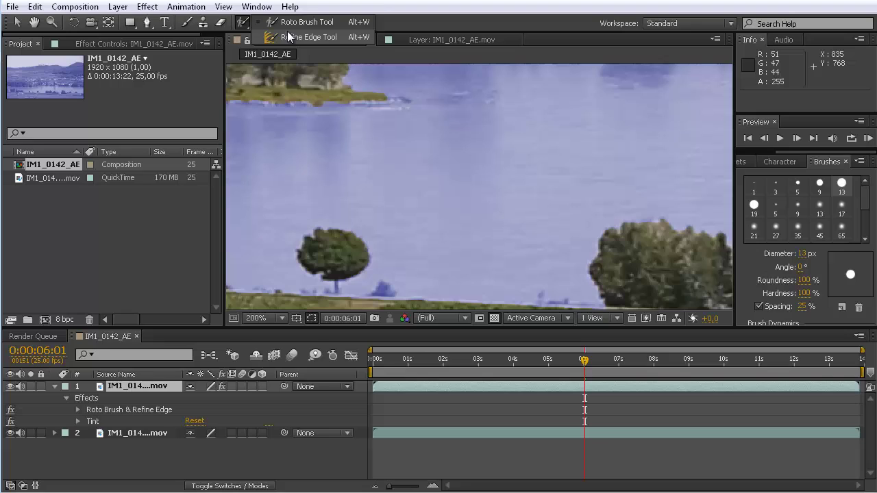
{"action": "left_click", "coordinate": [288, 36]}
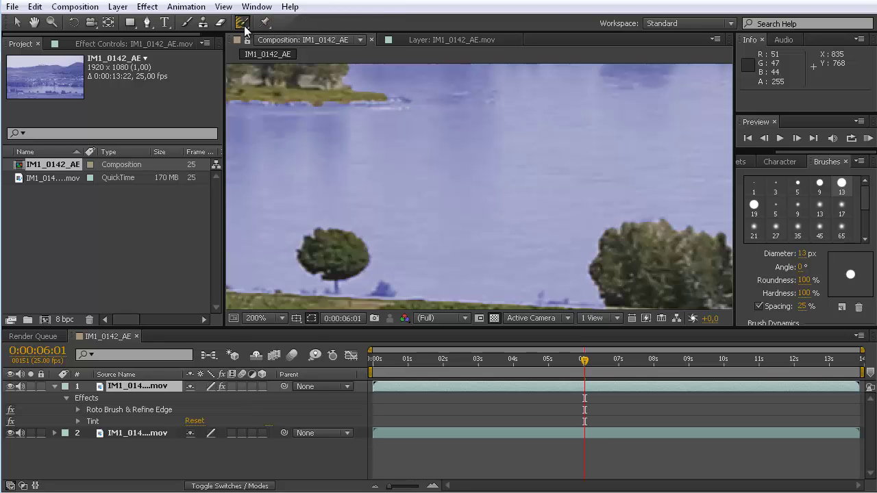
{"action": "left_click", "coordinate": [438, 39]}
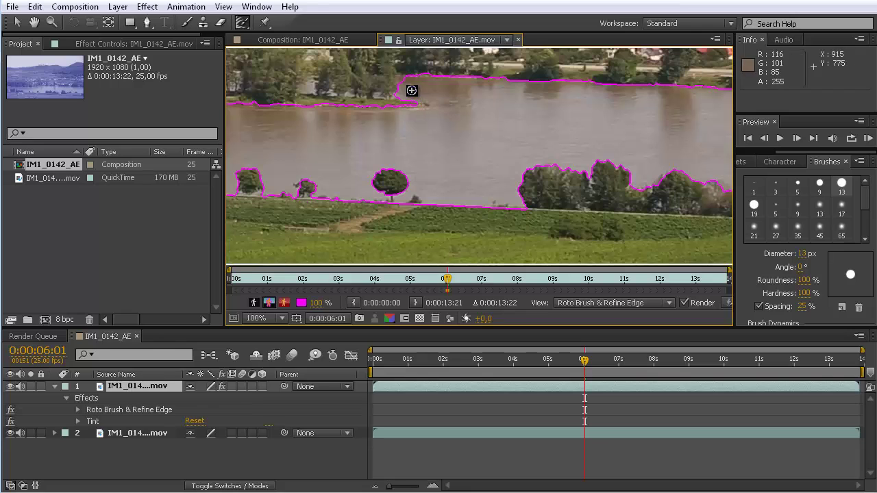
{"action": "left_click_drag", "start_coordinate": [533, 161], "coordinate": [498, 153]}
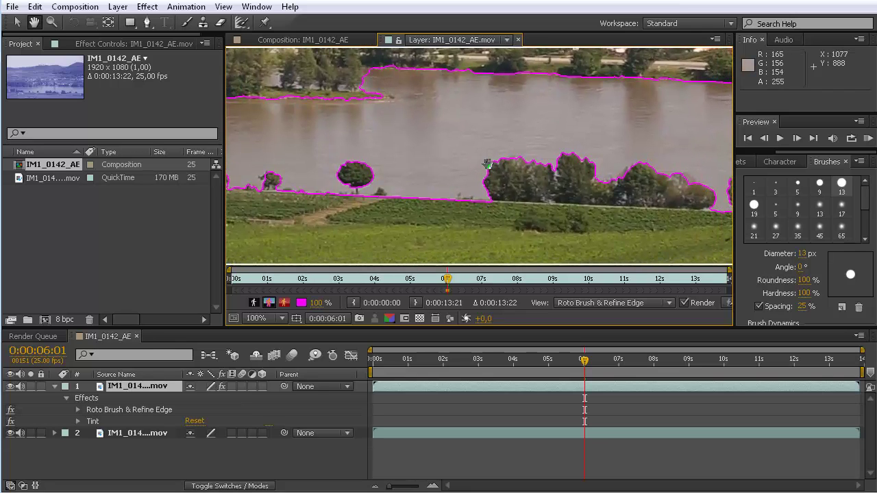
{"action": "scroll", "coordinate": [498, 183], "scroll_direction": "up", "scroll_amount": 1}
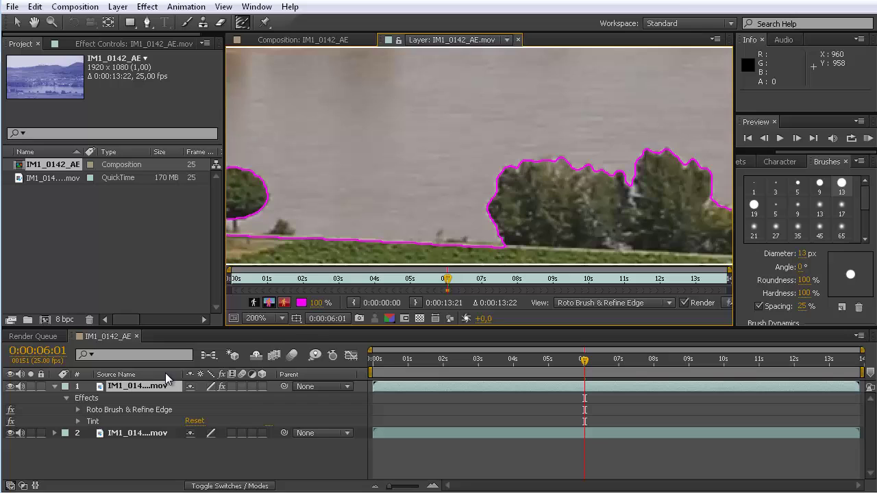
{"action": "scroll", "coordinate": [421, 201], "scroll_direction": "down", "scroll_amount": 1}
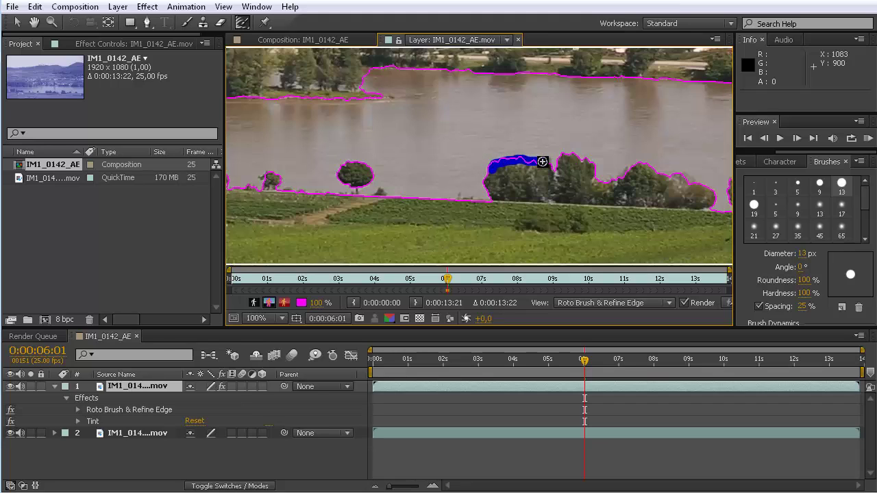
{"action": "mouse_move", "coordinate": [542, 161]}
{"action": "left_mouse_down"}
{"action": "mouse_move", "coordinate": [493, 167]}
{"action": "mouse_move", "coordinate": [486, 179]}
{"action": "mouse_move", "coordinate": [495, 198]}
{"action": "mouse_move", "coordinate": [493, 174]}
{"action": "mouse_move", "coordinate": [539, 162]}
{"action": "left_mouse_up"}
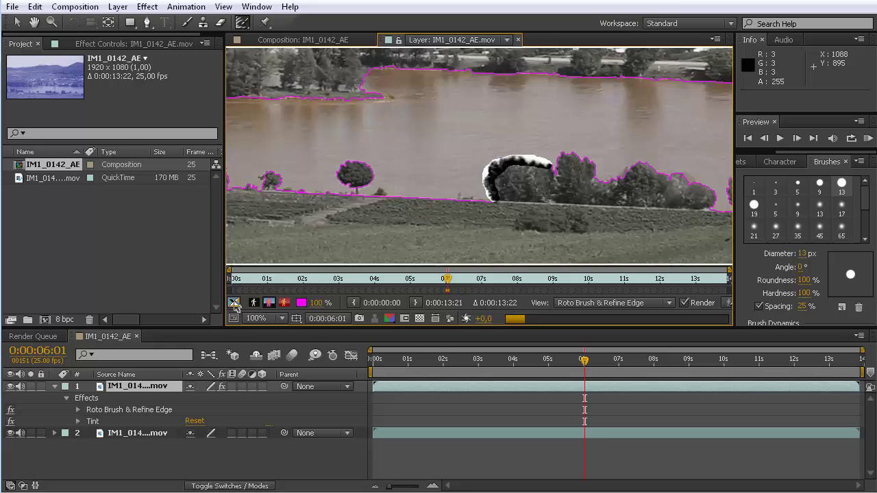
Step: Widen the refined edge along the riverside bush's top and base
{"action": "left_click", "coordinate": [233, 304]}
{"action": "left_click", "coordinate": [234, 303]}
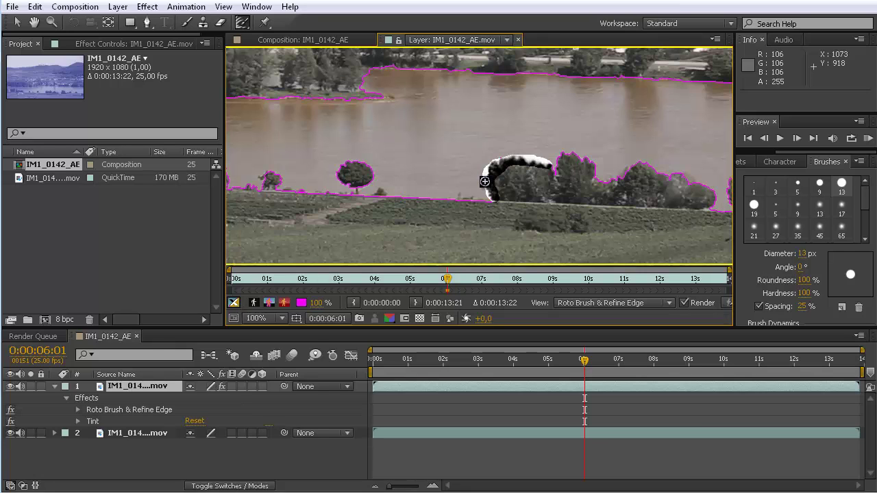
{"action": "scroll", "coordinate": [488, 184], "scroll_direction": "up", "scroll_amount": 1}
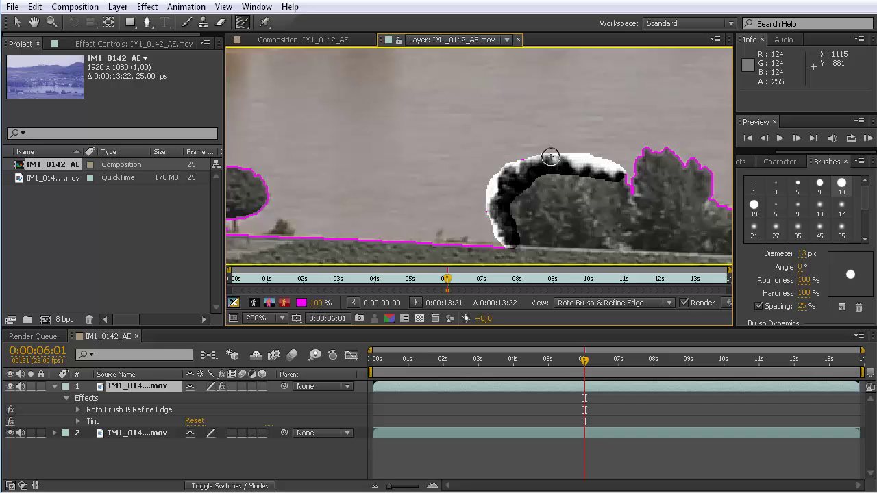
{"action": "left_click_drag", "start_coordinate": [550, 157], "coordinate": [508, 164]}
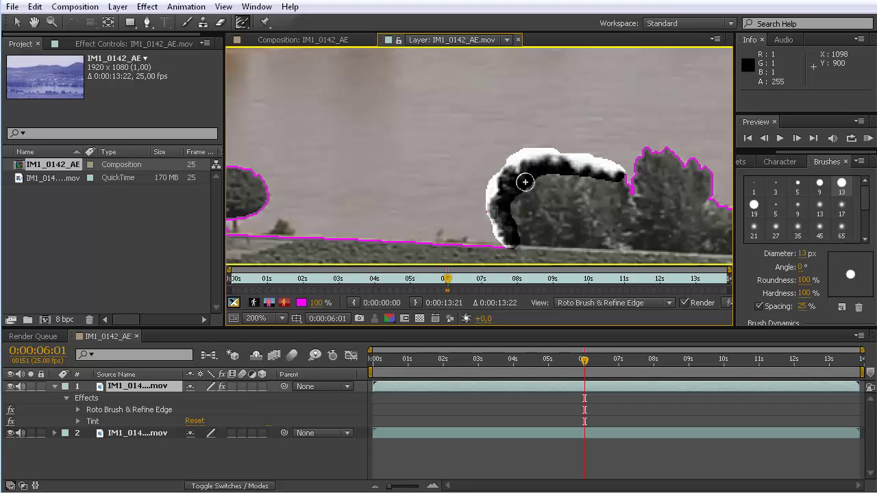
{"action": "left_click_drag", "start_coordinate": [556, 159], "coordinate": [568, 159]}
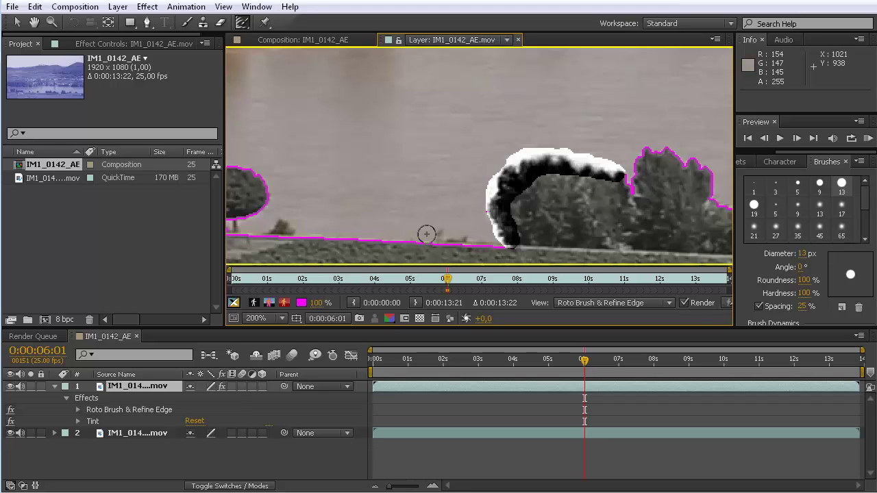
{"action": "left_click_drag", "start_coordinate": [429, 238], "coordinate": [481, 241]}
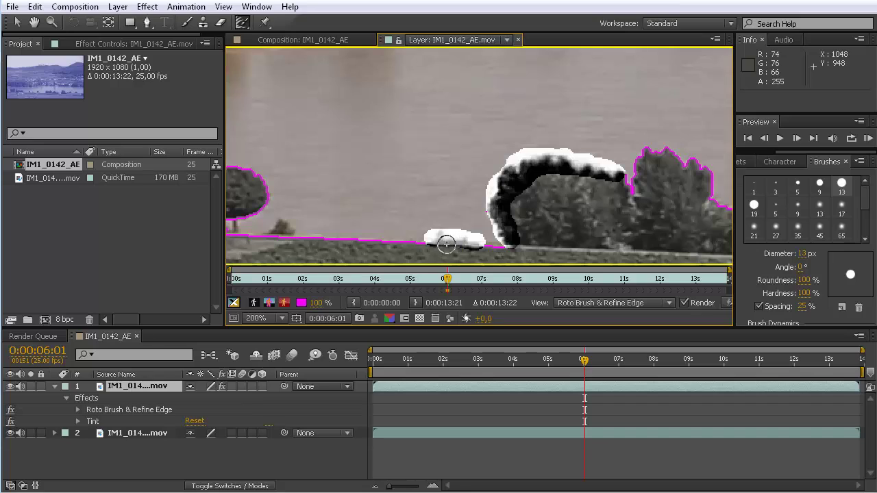
Step: Extend the matte over the small left bush and along the right tree's top and edge
{"action": "mouse_move", "coordinate": [287, 236]}
{"action": "left_mouse_down"}
{"action": "mouse_move", "coordinate": [264, 235]}
{"action": "mouse_move", "coordinate": [285, 242]}
{"action": "mouse_move", "coordinate": [272, 244]}
{"action": "mouse_move", "coordinate": [299, 242]}
{"action": "left_mouse_up"}
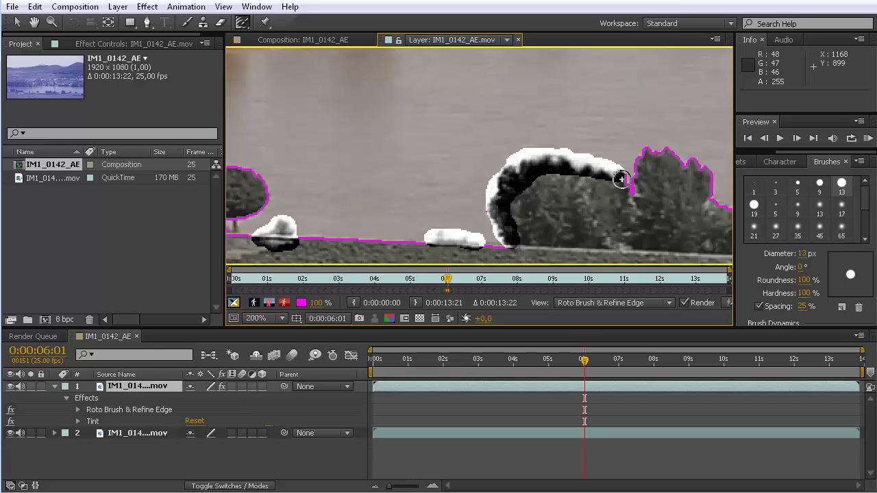
{"action": "mouse_move", "coordinate": [621, 171]}
{"action": "left_mouse_down"}
{"action": "mouse_move", "coordinate": [634, 213]}
{"action": "mouse_move", "coordinate": [621, 183]}
{"action": "mouse_move", "coordinate": [631, 193]}
{"action": "mouse_move", "coordinate": [642, 157]}
{"action": "mouse_move", "coordinate": [655, 155]}
{"action": "mouse_move", "coordinate": [703, 198]}
{"action": "left_mouse_up"}
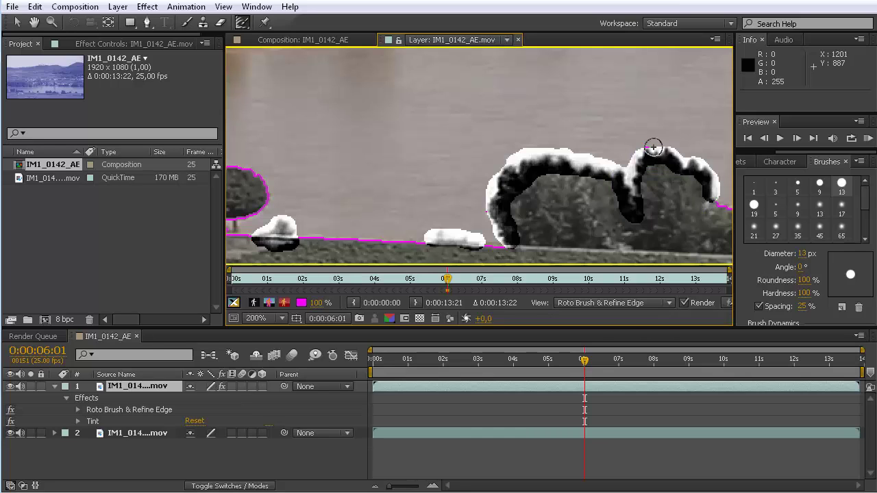
{"action": "mouse_move", "coordinate": [639, 148]}
{"action": "left_mouse_down"}
{"action": "mouse_move", "coordinate": [679, 148]}
{"action": "mouse_move", "coordinate": [724, 183]}
{"action": "left_mouse_up"}
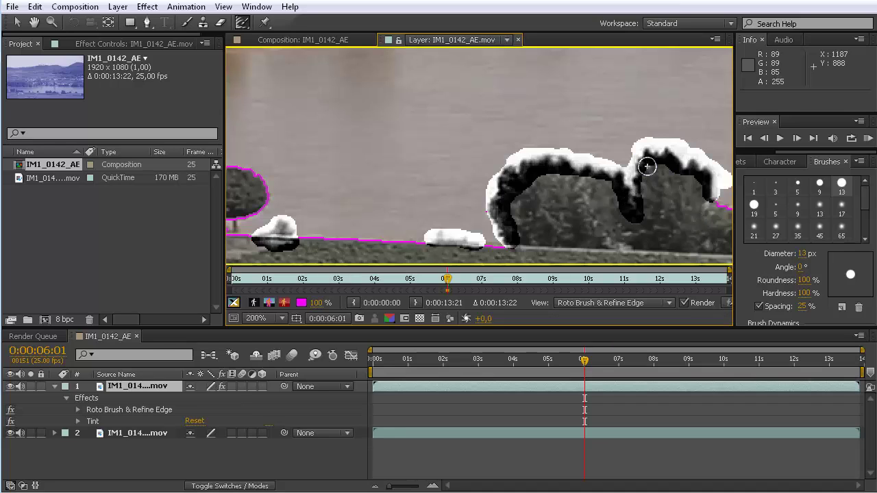
{"action": "left_click_drag", "start_coordinate": [646, 167], "coordinate": [636, 216]}
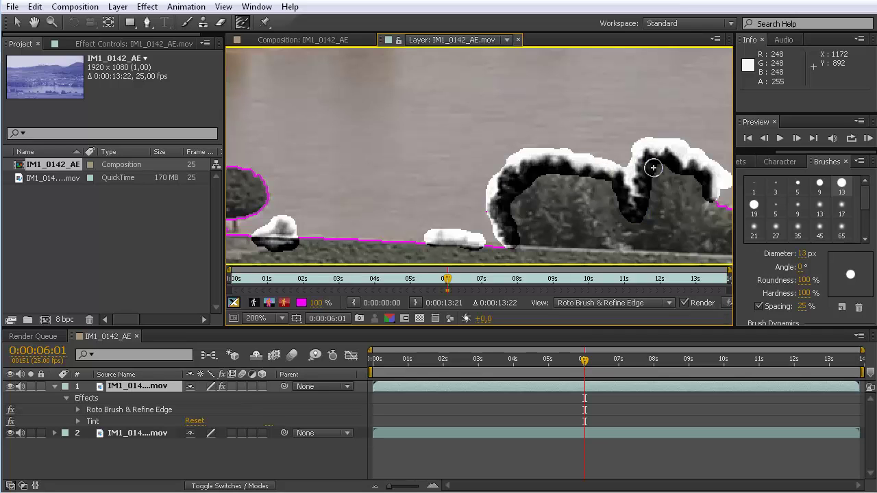
{"action": "key", "text": "space"}
{"action": "mouse_move", "coordinate": [467, 124]}
{"action": "left_mouse_down"}
{"action": "mouse_move", "coordinate": [468, 172]}
{"action": "mouse_move", "coordinate": [482, 184]}
{"action": "left_mouse_up"}
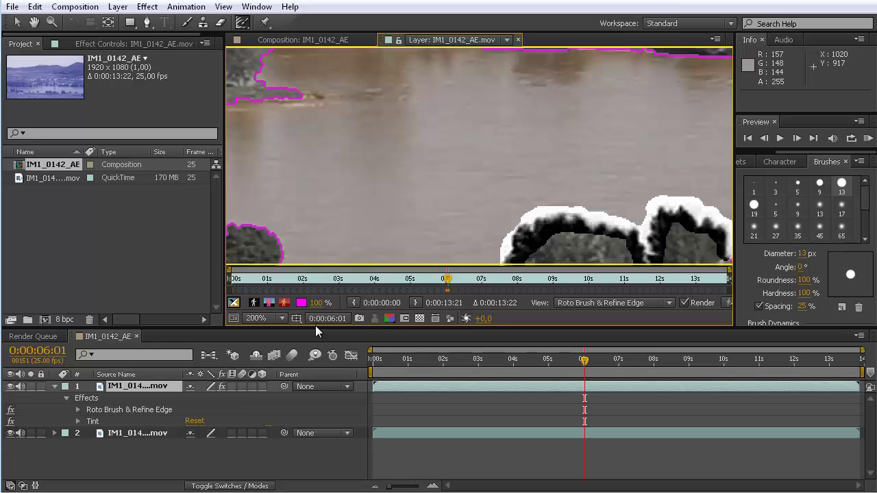
{"action": "left_click", "coordinate": [315, 40]}
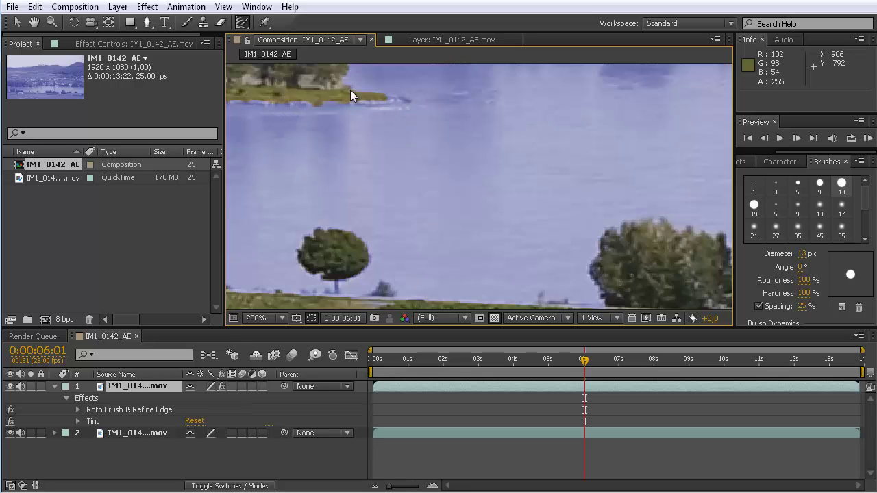
{"action": "key", "text": "space"}
{"action": "left_click_drag", "start_coordinate": [371, 112], "coordinate": [400, 146]}
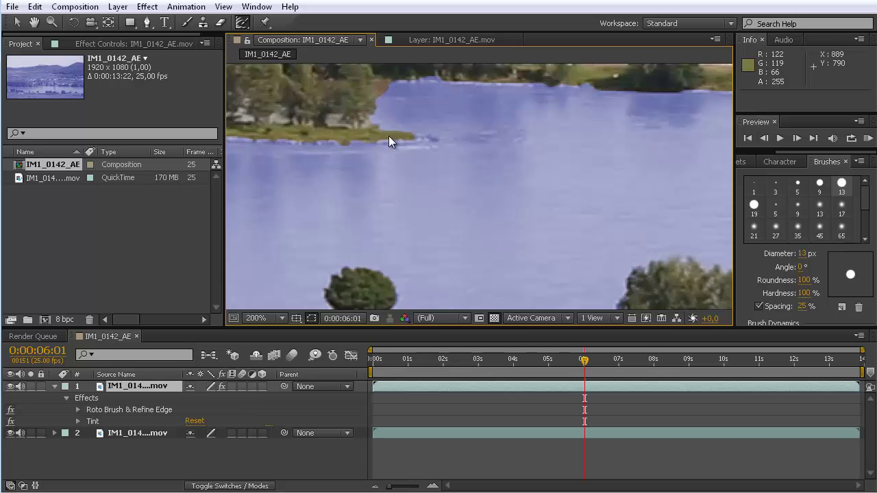
{"action": "key", "text": "space"}
{"action": "mouse_move", "coordinate": [483, 247]}
{"action": "left_mouse_down"}
{"action": "mouse_move", "coordinate": [503, 240]}
{"action": "mouse_move", "coordinate": [489, 180]}
{"action": "left_mouse_up"}
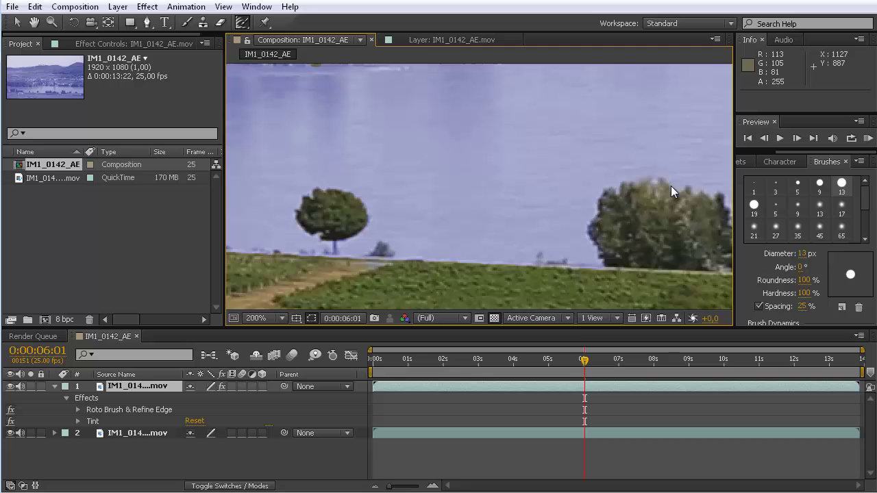
{"action": "key", "text": "space"}
{"action": "left_click_drag", "start_coordinate": [708, 202], "coordinate": [469, 183]}
{"action": "key", "text": "space"}
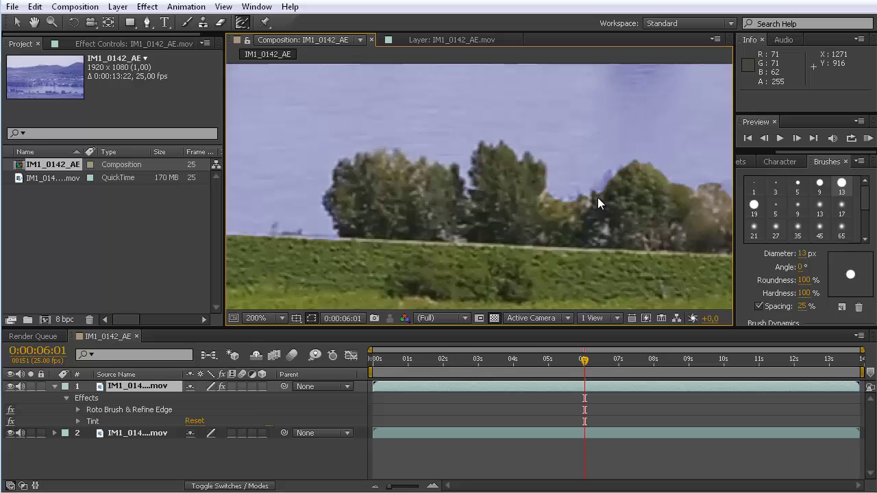
Step: Zoom the Layer viewer to 100% and raise Roto Brush & Refine Edge's Base Refine Edge Radius to 1,6
{"action": "left_click", "coordinate": [416, 38]}
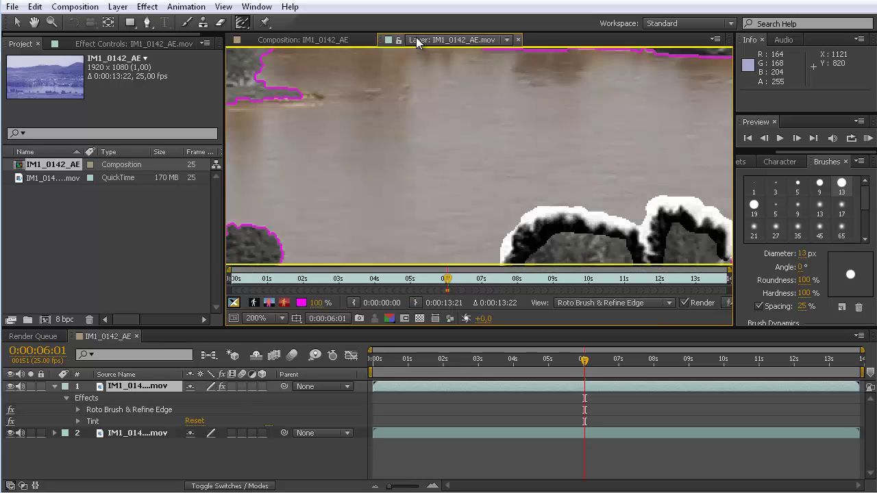
{"action": "key", "text": "comma"}
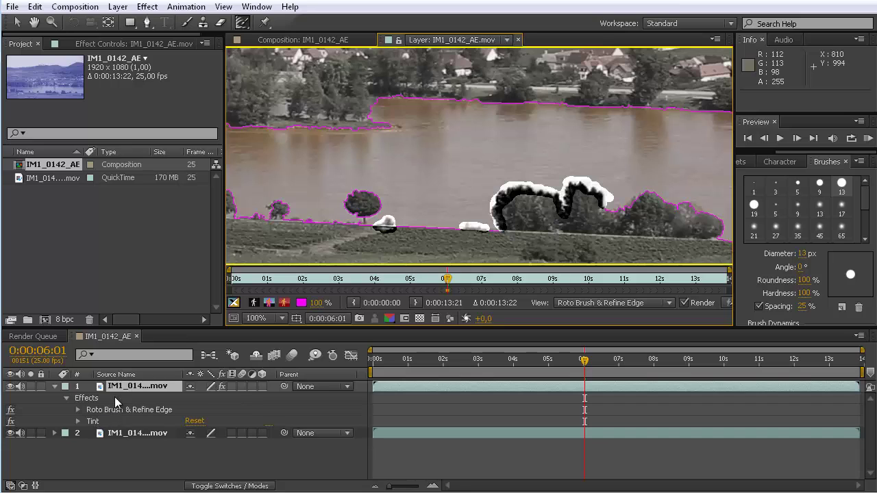
{"action": "left_click", "coordinate": [131, 410]}
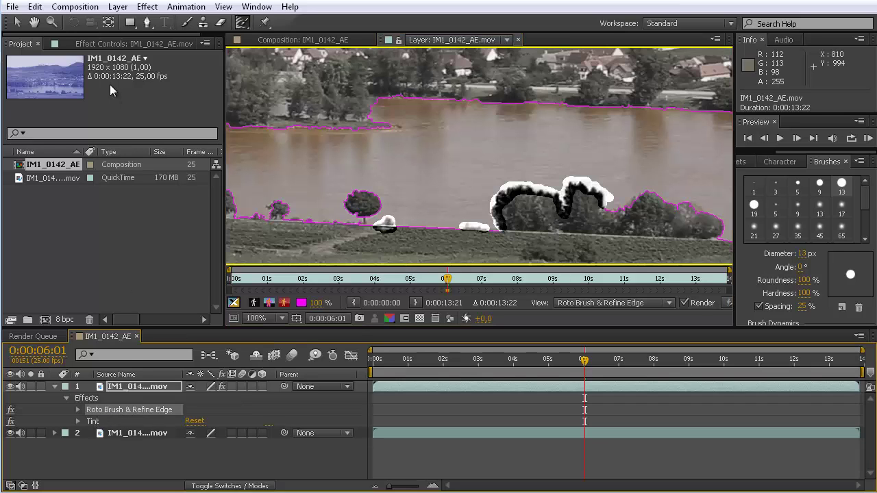
{"action": "left_click", "coordinate": [108, 42]}
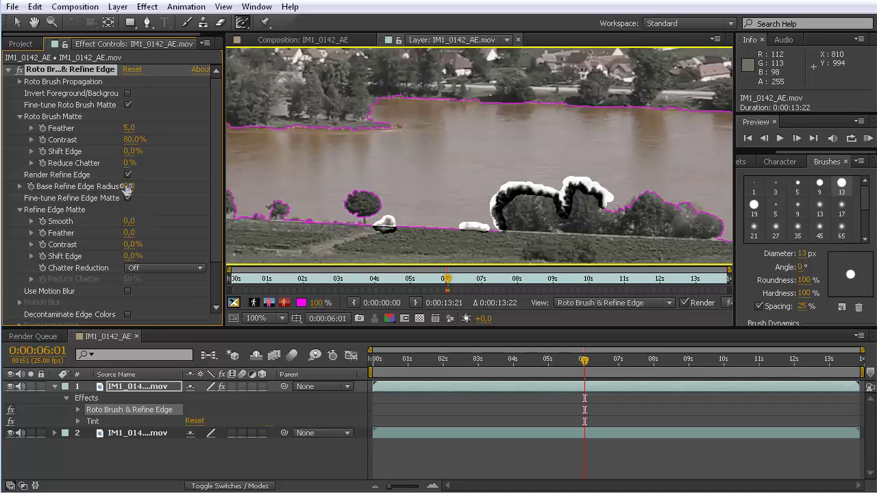
{"action": "left_click_drag", "start_coordinate": [128, 187], "coordinate": [140, 185]}
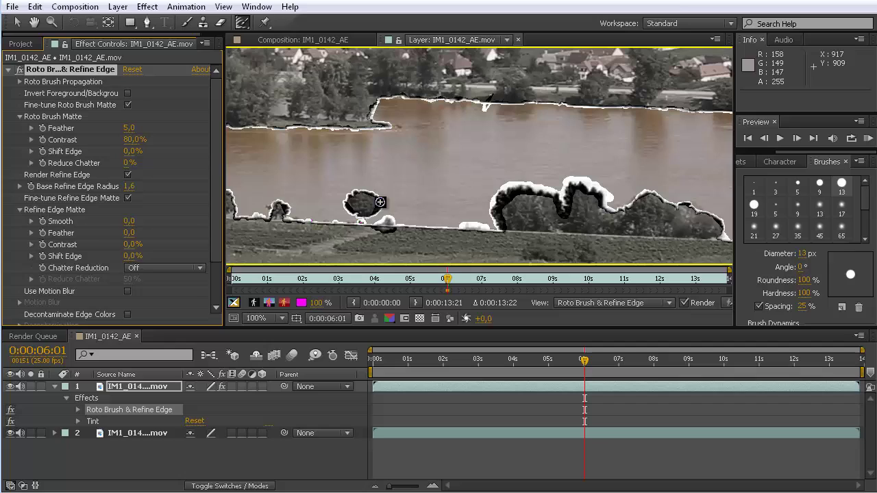
Step: Set Base Refine Edge Radius to 5
{"action": "left_click", "coordinate": [130, 187]}
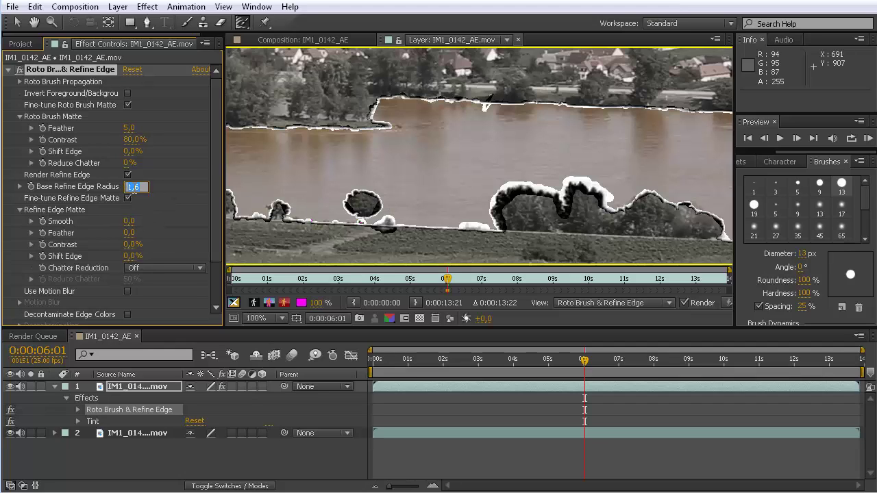
{"action": "type", "text": "5"}
{"action": "key", "text": "Return"}
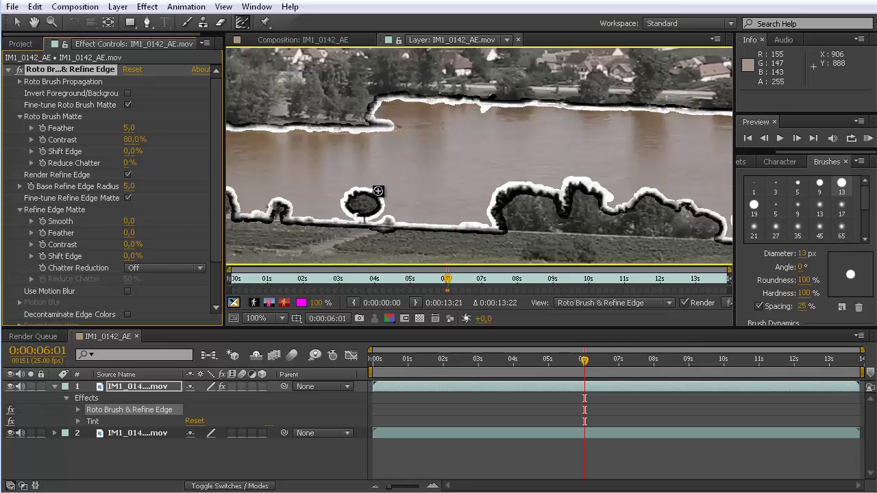
Step: Pan to the left bank and step forward five frames to 0:00:06:06, propagating the matte
{"action": "key", "text": "space"}
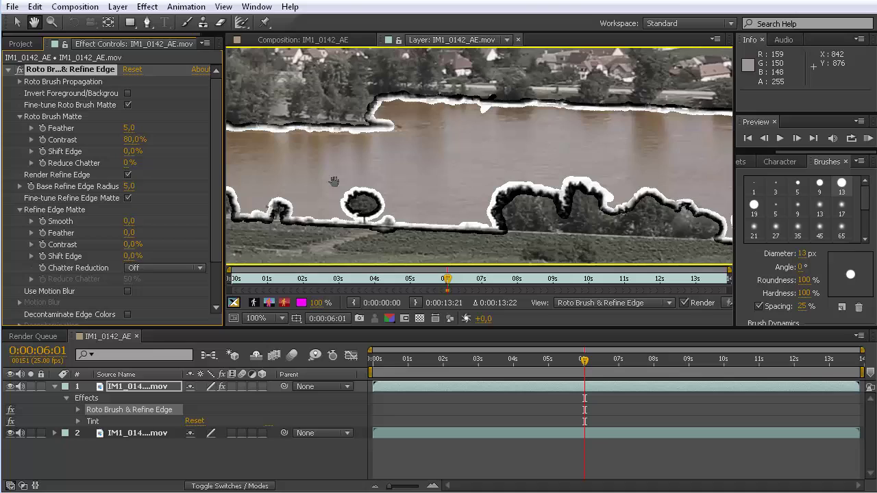
{"action": "left_click_drag", "start_coordinate": [352, 182], "coordinate": [615, 188]}
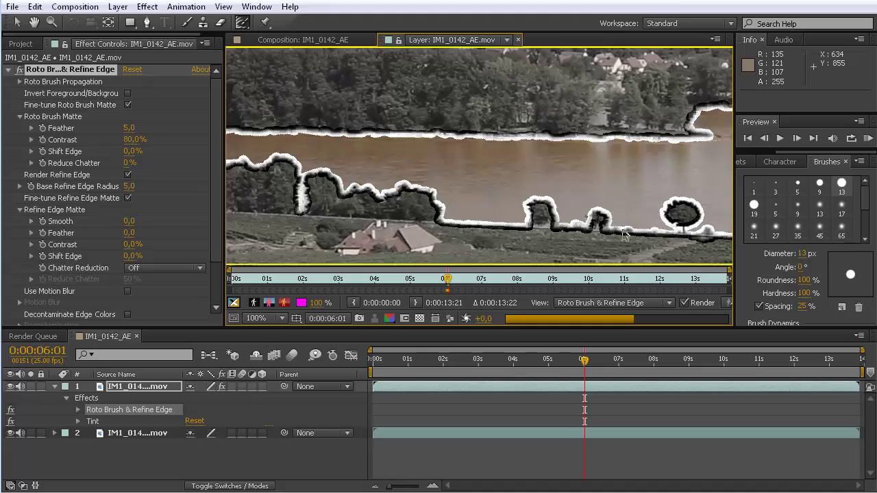
{"action": "key", "text": "Page_Down"}
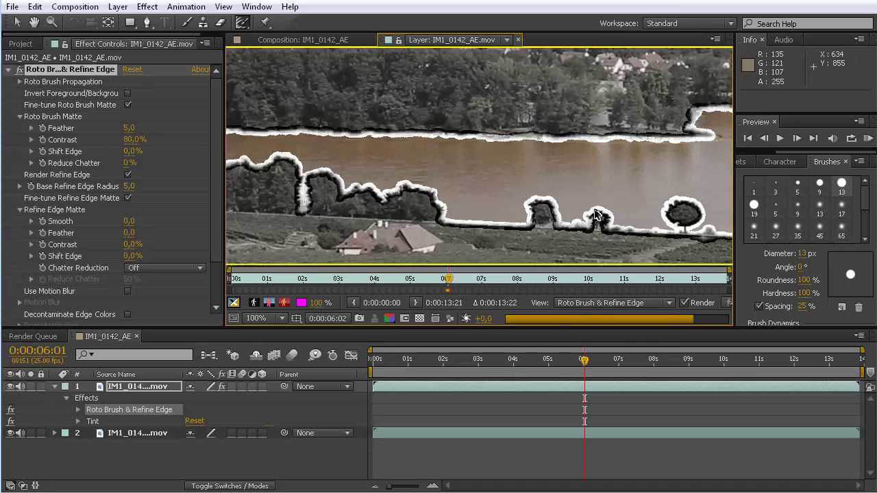
{"action": "key", "text": "Page_Down"}
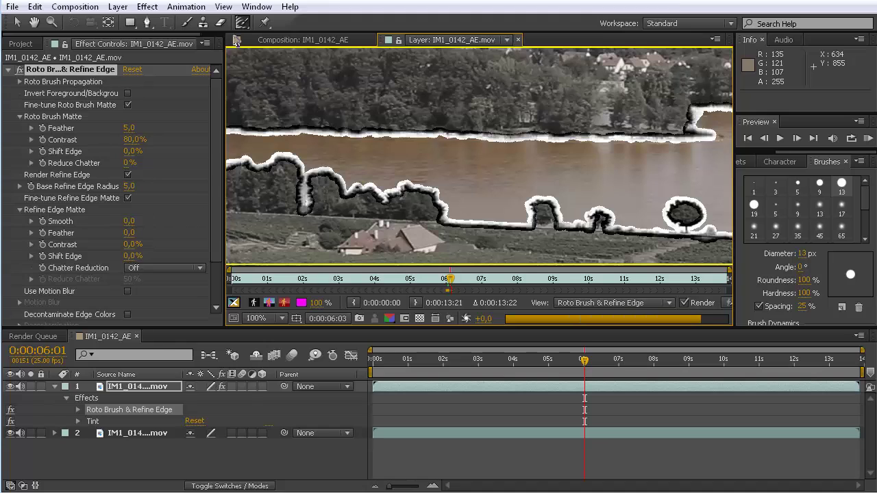
{"action": "key", "text": "Page_Down"}
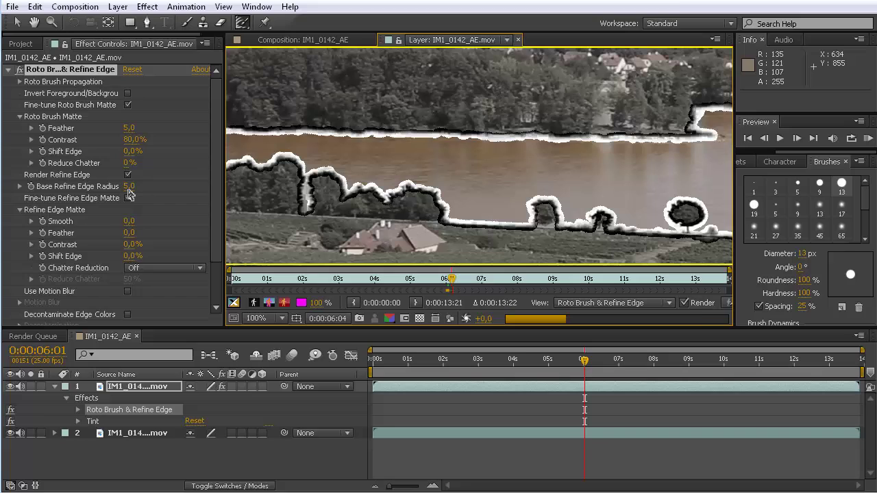
{"action": "key", "text": "Page_Down"}
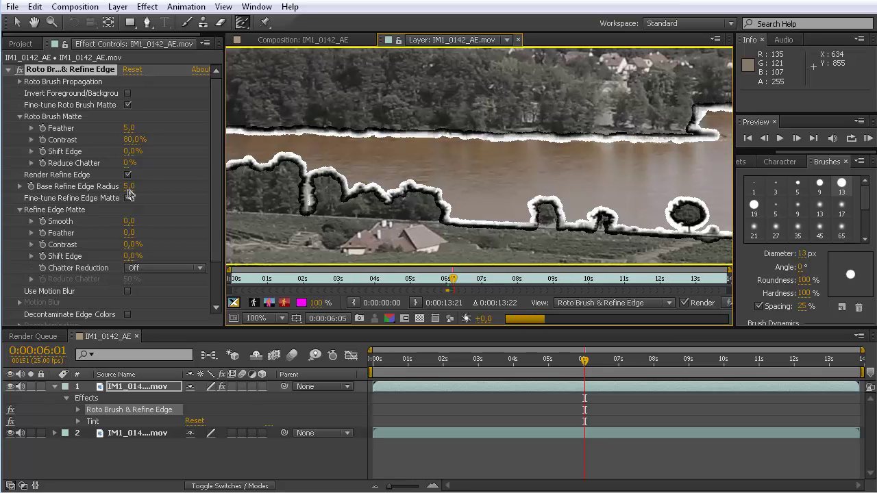
{"action": "key", "text": "Page_Down"}
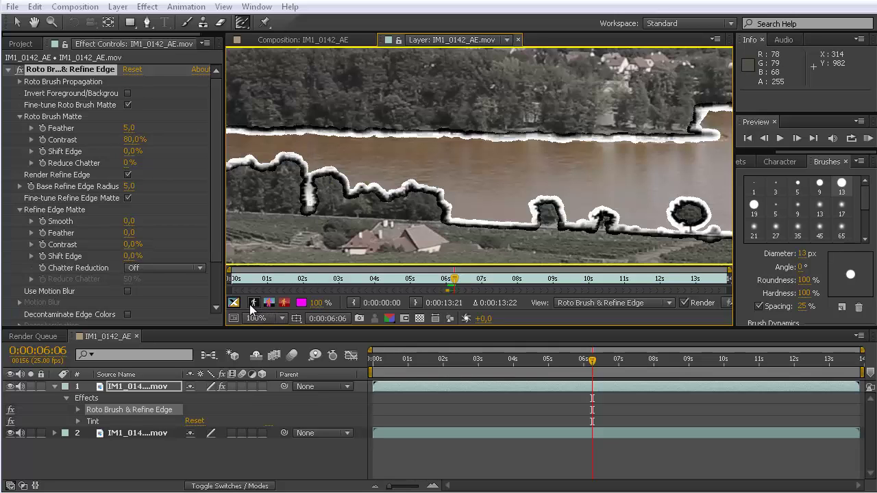
Step: Show the tinted composition and pan to the lone trees
{"action": "left_click", "coordinate": [288, 39]}
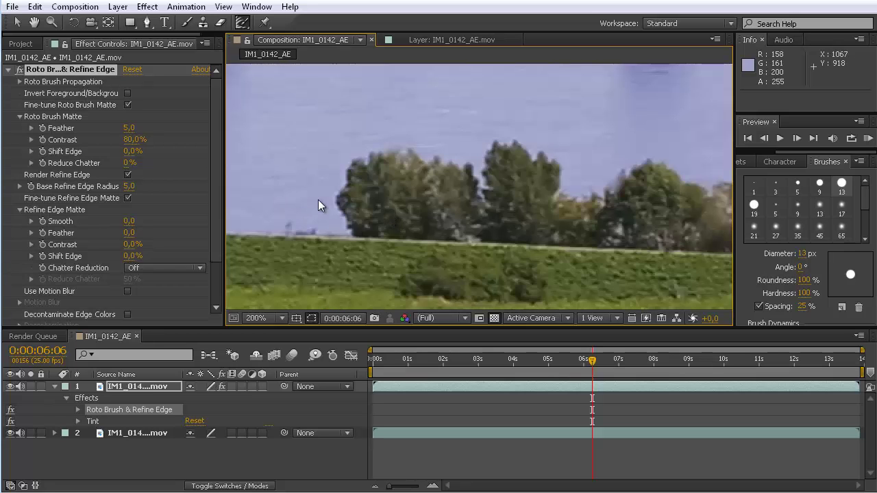
{"action": "key", "text": "h"}
{"action": "left_click_drag", "start_coordinate": [318, 199], "coordinate": [448, 172]}
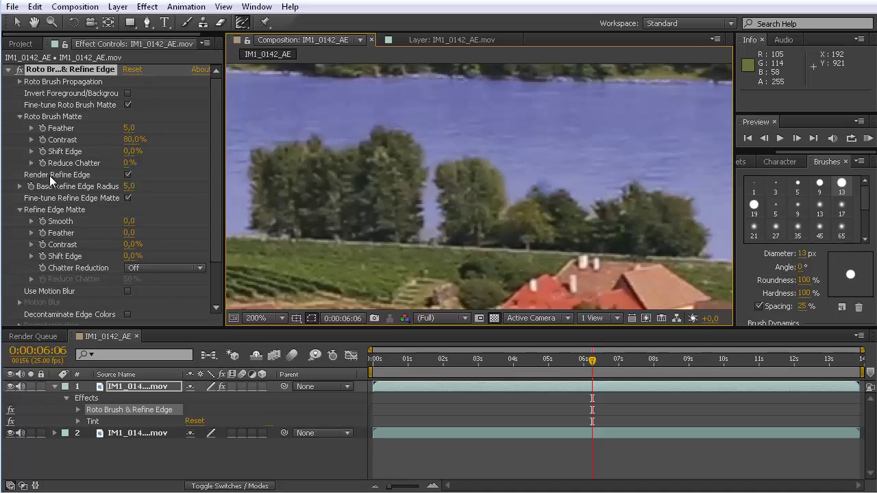
Step: Toggle Render Refine Edge off and on several times to compare edges, leaving it on
{"action": "left_click", "coordinate": [128, 174]}
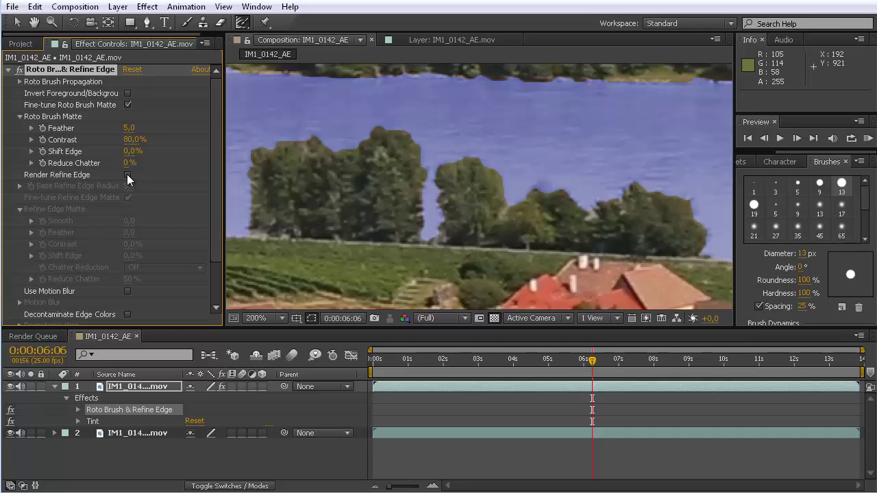
{"action": "left_click", "coordinate": [126, 174]}
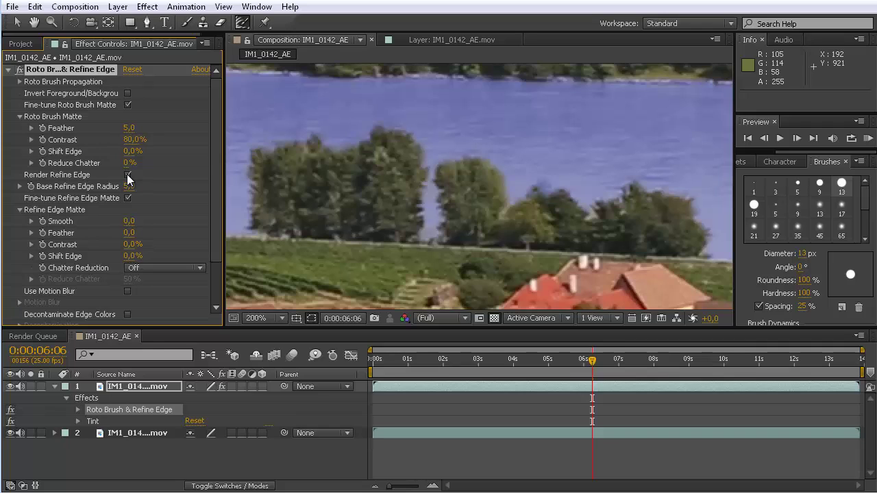
{"action": "left_click", "coordinate": [128, 176]}
{"action": "left_click", "coordinate": [127, 175]}
{"action": "left_click", "coordinate": [127, 175]}
{"action": "left_click", "coordinate": [128, 175]}
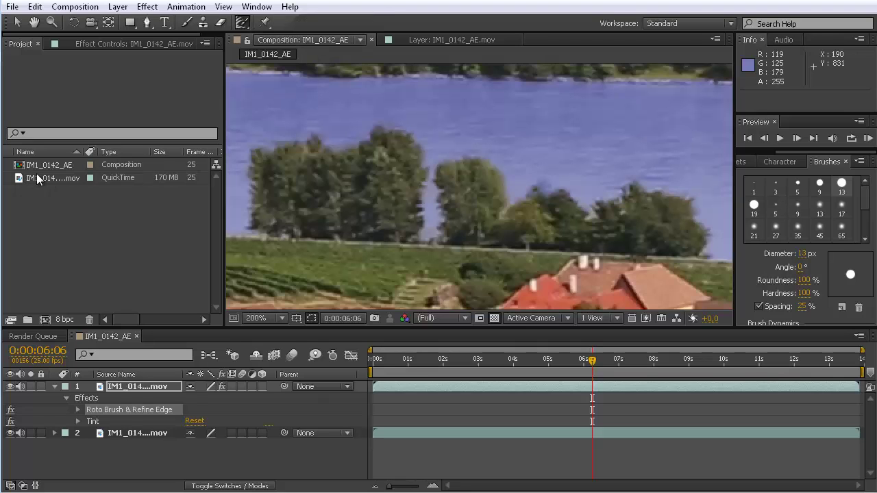
Step: Create a new composition from the river footage, fit it in the viewer, and move to about 0:00:11:09
{"action": "left_click_drag", "start_coordinate": [28, 176], "coordinate": [45, 319]}
{"action": "left_click", "coordinate": [281, 318]}
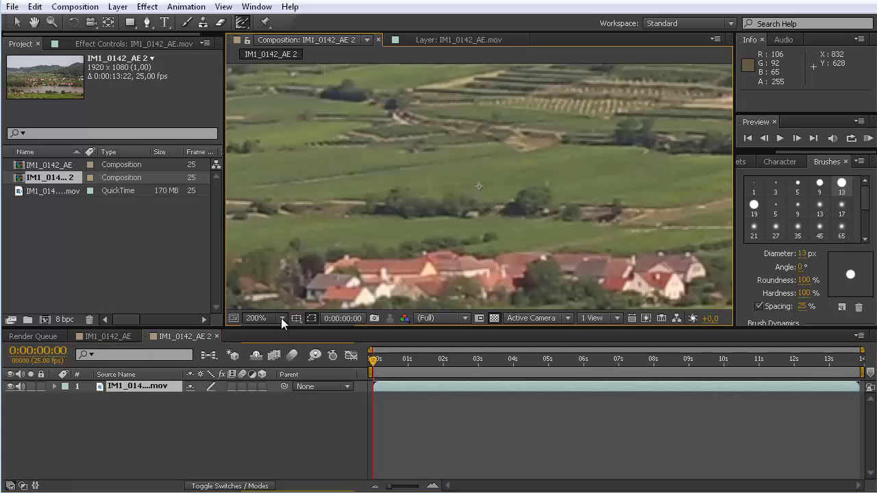
{"action": "left_click", "coordinate": [286, 352]}
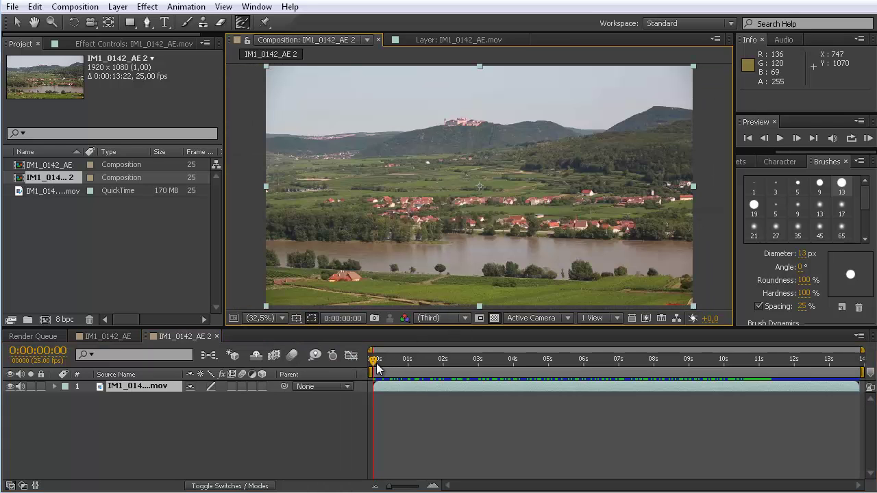
{"action": "left_click_drag", "start_coordinate": [375, 364], "coordinate": [730, 358]}
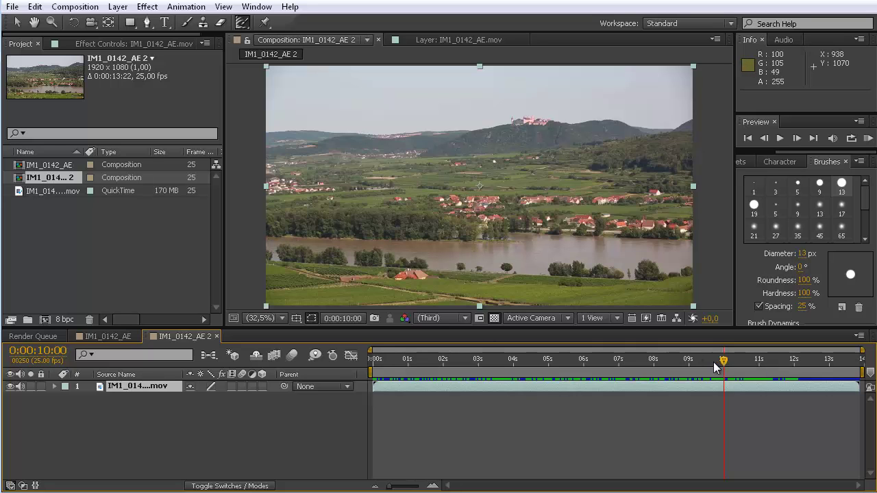
{"action": "left_click_drag", "start_coordinate": [714, 363], "coordinate": [771, 348]}
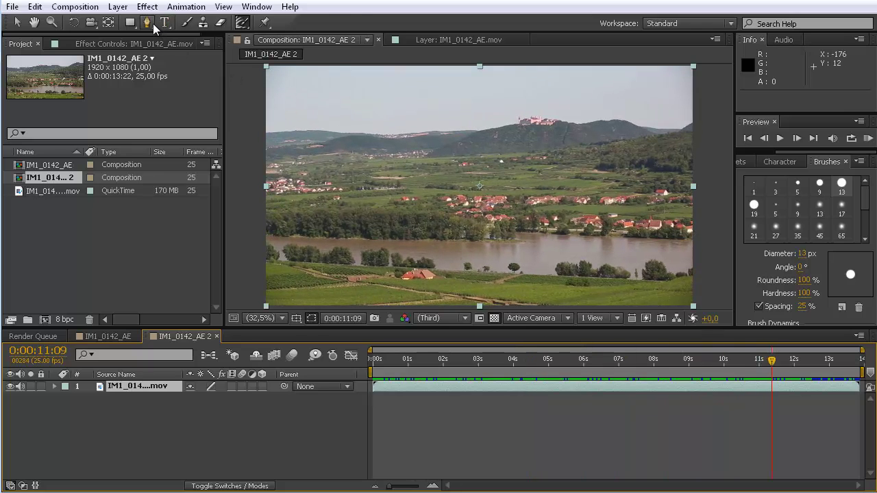
Step: Draw a closed Pen mask along both river banks
{"action": "key", "text": "h"}
{"action": "key", "text": "period"}
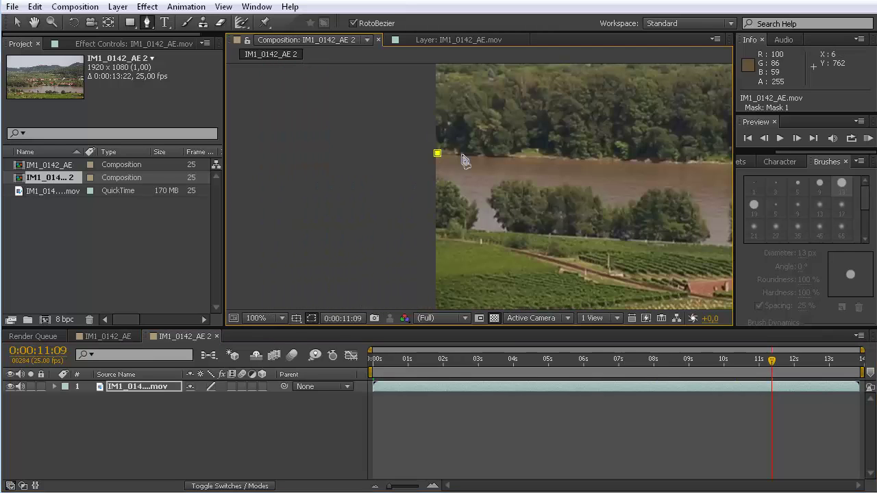
{"action": "left_click", "coordinate": [652, 162]}
{"action": "left_click", "coordinate": [728, 164]}
{"action": "left_click_drag", "start_coordinate": [728, 164], "coordinate": [351, 168]}
{"action": "left_click", "coordinate": [407, 168]}
{"action": "left_click", "coordinate": [429, 168]}
{"action": "left_click", "coordinate": [465, 168]}
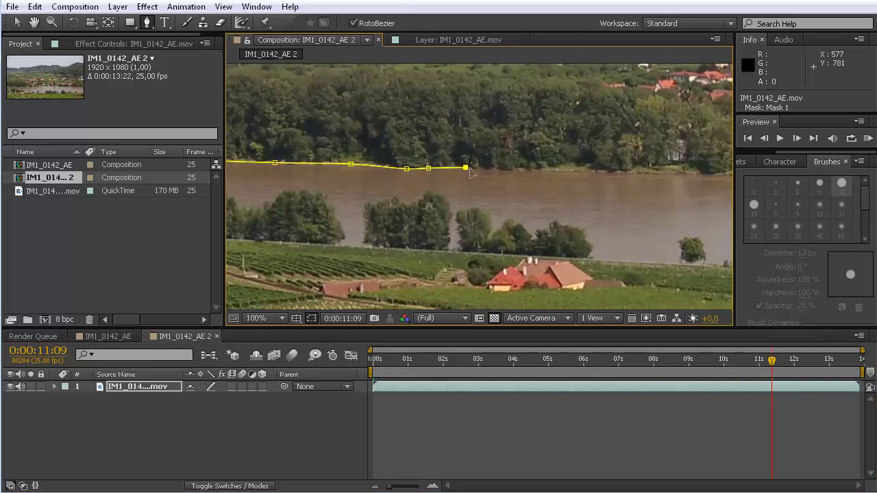
{"action": "left_click", "coordinate": [486, 170]}
{"action": "left_click", "coordinate": [547, 172]}
{"action": "left_click", "coordinate": [589, 172]}
{"action": "left_click", "coordinate": [666, 173]}
{"action": "left_click_drag", "start_coordinate": [697, 177], "coordinate": [476, 180]}
{"action": "left_click", "coordinate": [503, 182]}
{"action": "left_click", "coordinate": [554, 183]}
{"action": "left_click", "coordinate": [584, 182]}
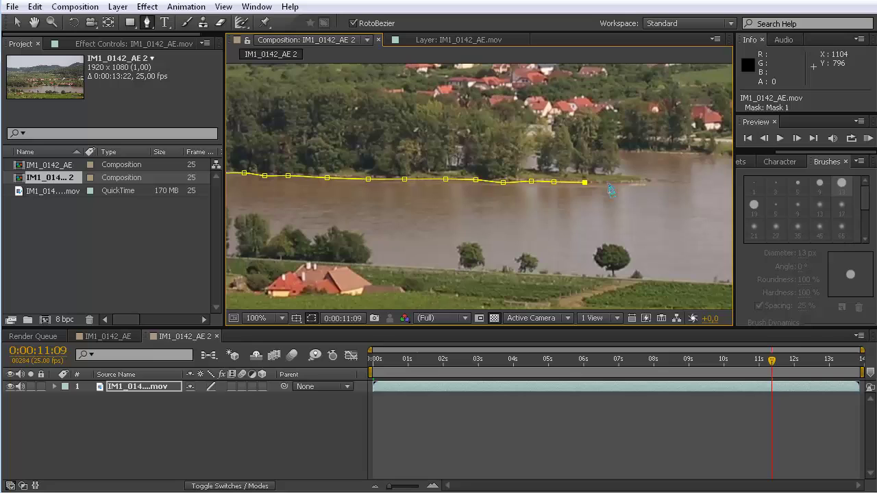
{"action": "left_click", "coordinate": [616, 185]}
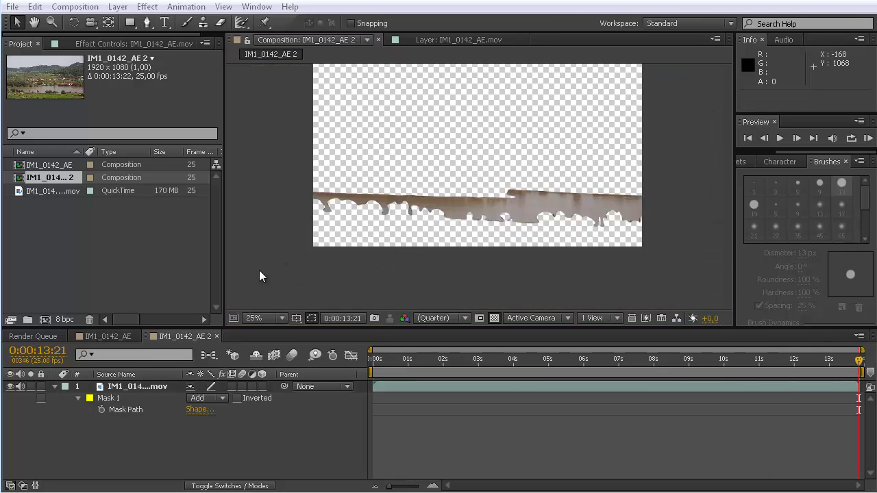
Step: Set Mask 1's mode to None, select the river clip layer, and move to about 8 seconds
{"action": "left_click", "coordinate": [222, 399]}
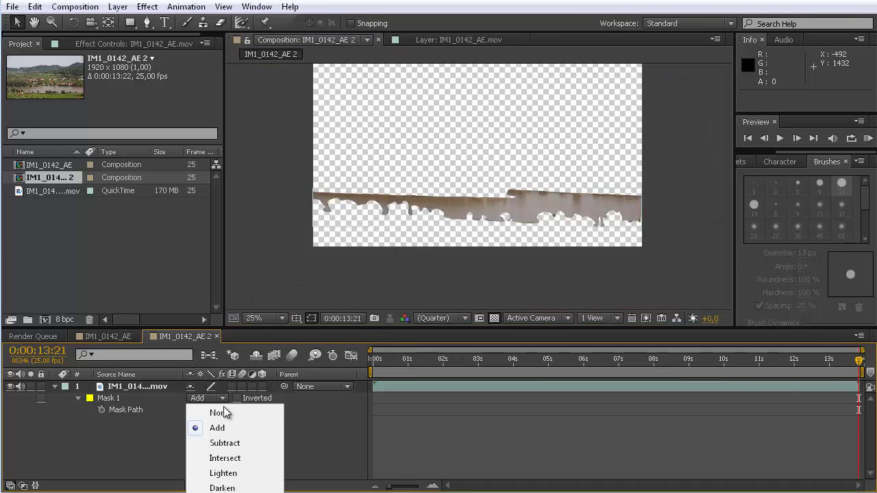
{"action": "left_click", "coordinate": [226, 415]}
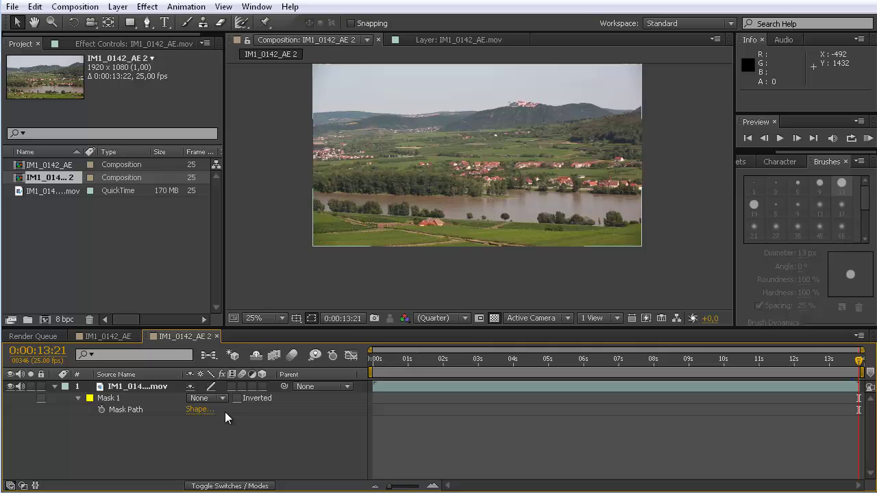
{"action": "left_click", "coordinate": [142, 385]}
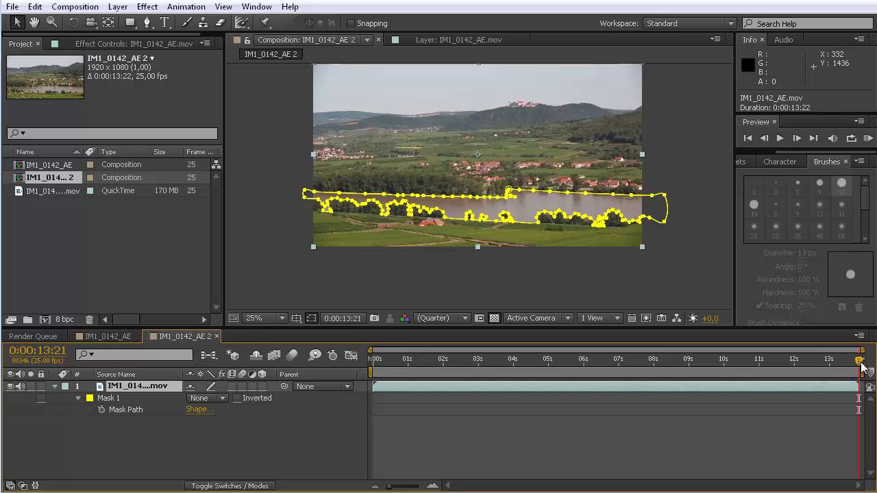
{"action": "mouse_move", "coordinate": [861, 363]}
{"action": "left_mouse_down"}
{"action": "mouse_move", "coordinate": [434, 363]}
{"action": "mouse_move", "coordinate": [865, 362]}
{"action": "left_mouse_up"}
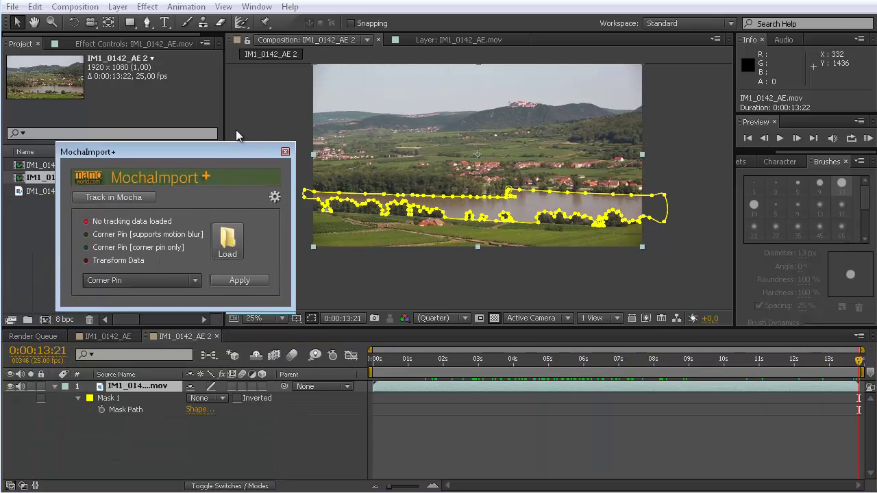
Step: Select the river clip layer and send it to Mocha with Track in Mocha
{"action": "left_click", "coordinate": [139, 391]}
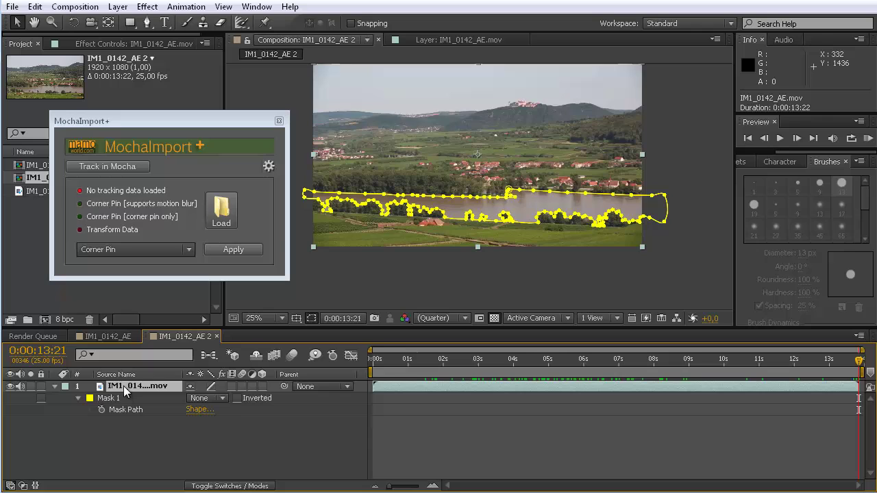
{"action": "left_click", "coordinate": [111, 169]}
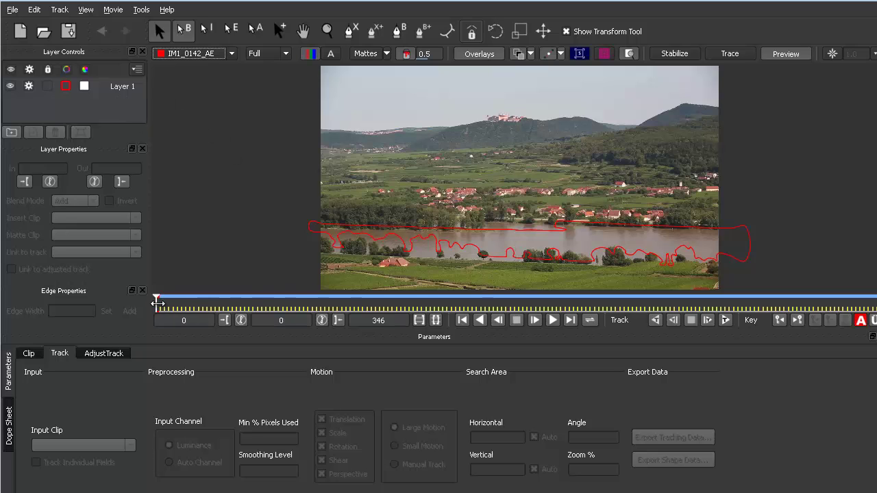
Step: Review the shape across the clip, then track Layer 1 backwards from frame 346 to frame 0
{"action": "left_click_drag", "start_coordinate": [157, 302], "coordinate": [874, 305]}
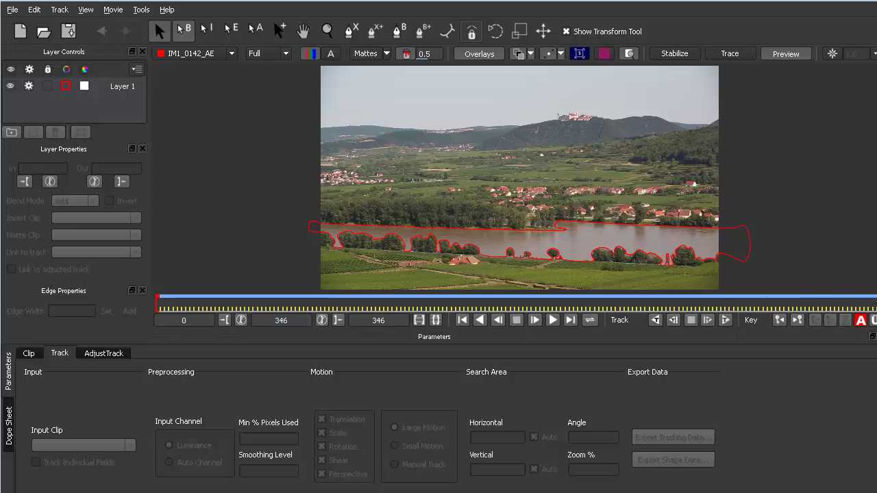
{"action": "mouse_move", "coordinate": [872, 304]}
{"action": "left_mouse_down"}
{"action": "mouse_move", "coordinate": [322, 303]}
{"action": "mouse_move", "coordinate": [873, 303]}
{"action": "left_mouse_up"}
{"action": "left_click", "coordinate": [121, 87]}
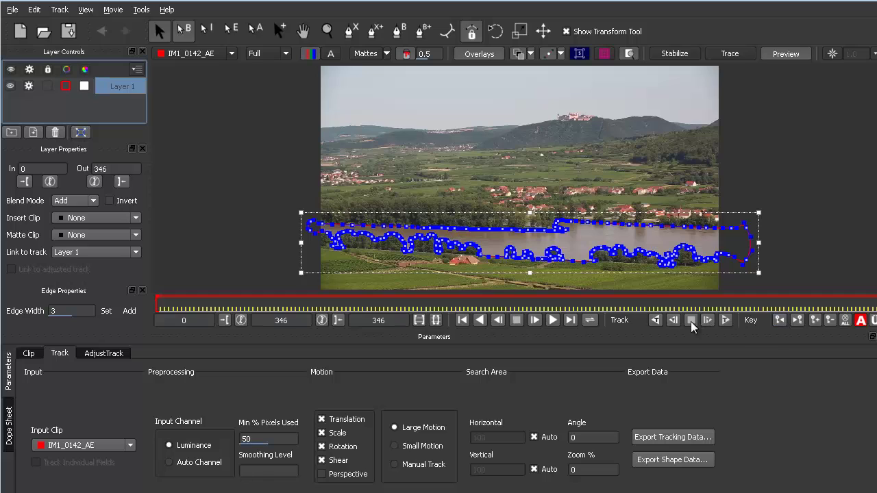
{"action": "left_click", "coordinate": [657, 321]}
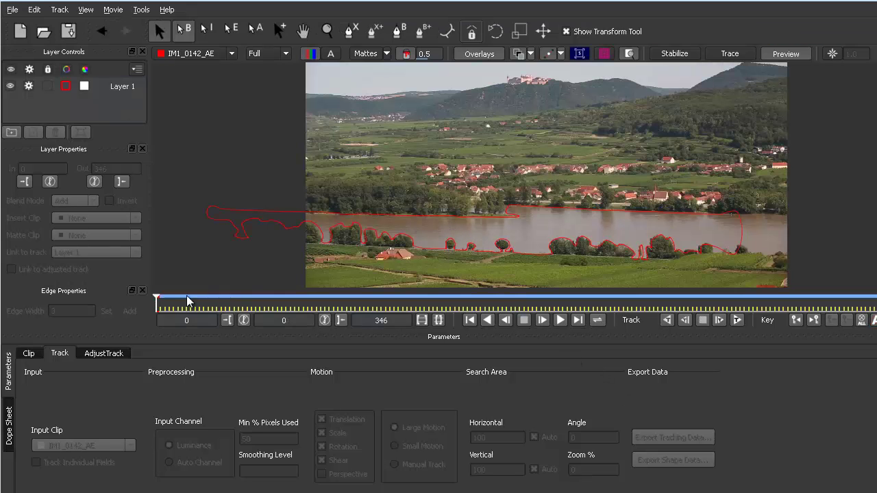
Step: Zoom the Mocha viewer in on the river's right end
{"action": "mouse_move", "coordinate": [158, 303]}
{"action": "left_mouse_down"}
{"action": "mouse_move", "coordinate": [662, 302]}
{"action": "mouse_move", "coordinate": [872, 318]}
{"action": "mouse_move", "coordinate": [675, 303]}
{"action": "mouse_move", "coordinate": [358, 303]}
{"action": "mouse_move", "coordinate": [857, 302]}
{"action": "mouse_move", "coordinate": [245, 302]}
{"action": "mouse_move", "coordinate": [826, 298]}
{"action": "mouse_move", "coordinate": [156, 300]}
{"action": "left_mouse_up"}
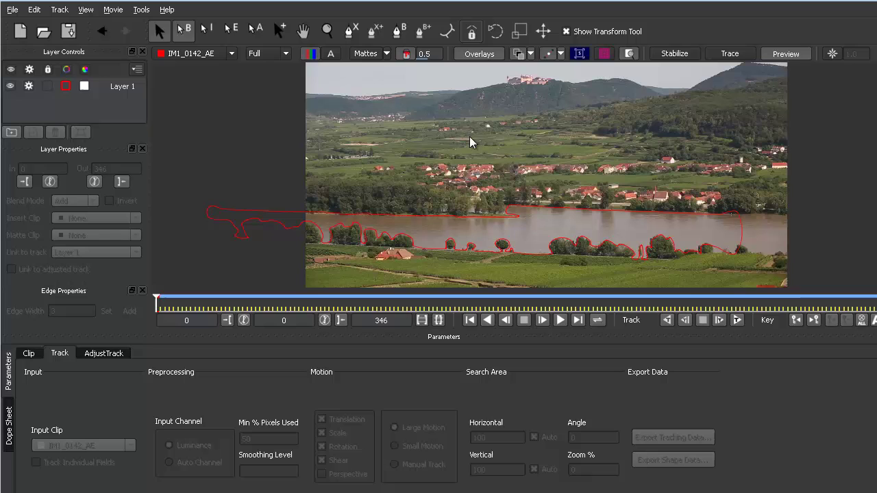
{"action": "key", "text": "z"}
{"action": "left_click_drag", "start_coordinate": [740, 254], "coordinate": [763, 192]}
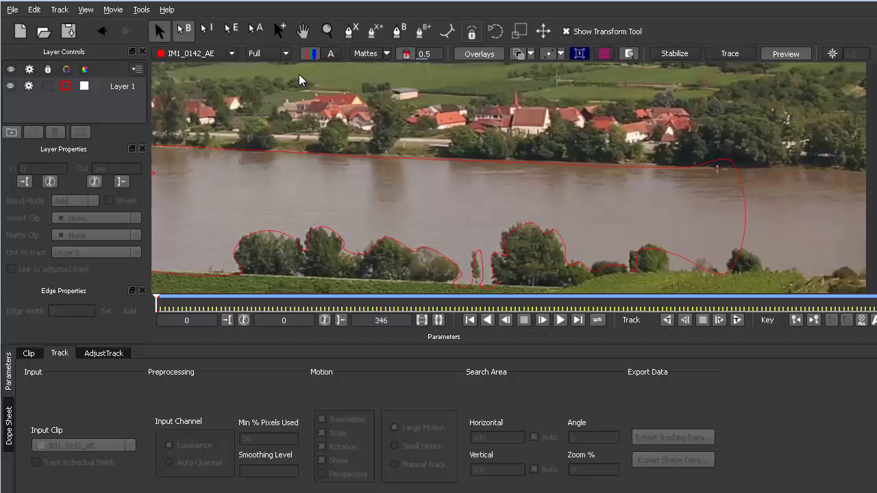
Step: Add a point on Layer 1's right edge and reshape the shape around the lower-right trees
{"action": "left_click", "coordinate": [280, 34]}
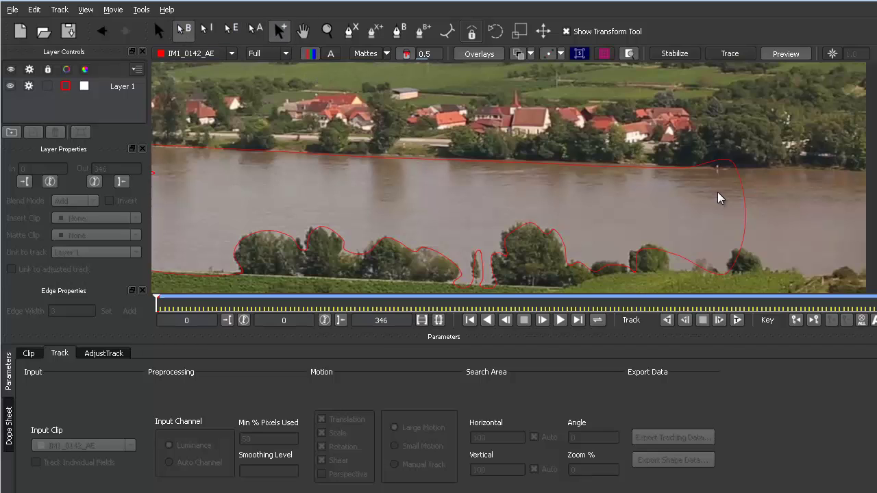
{"action": "left_click", "coordinate": [121, 88]}
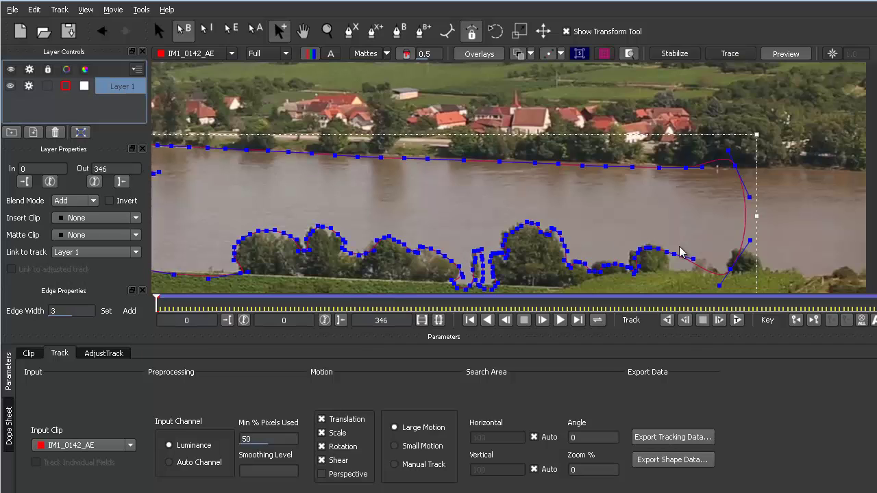
{"action": "left_click", "coordinate": [746, 216]}
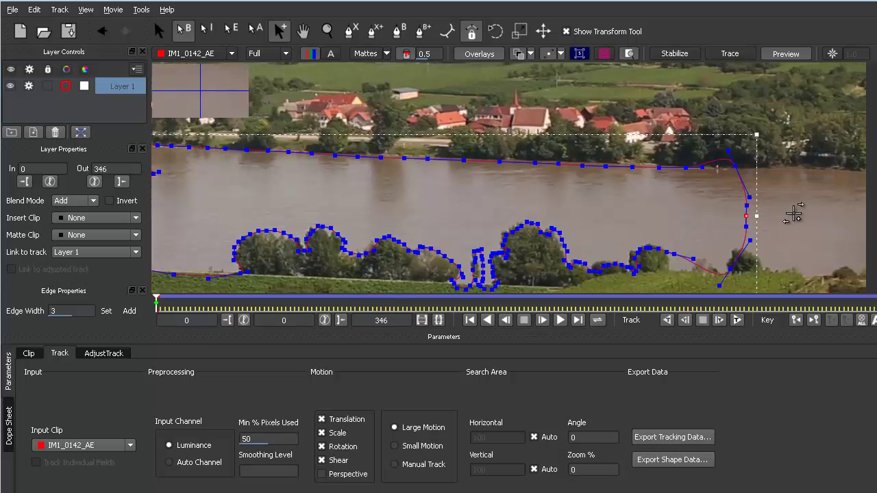
{"action": "left_click_drag", "start_coordinate": [794, 214], "coordinate": [873, 238]}
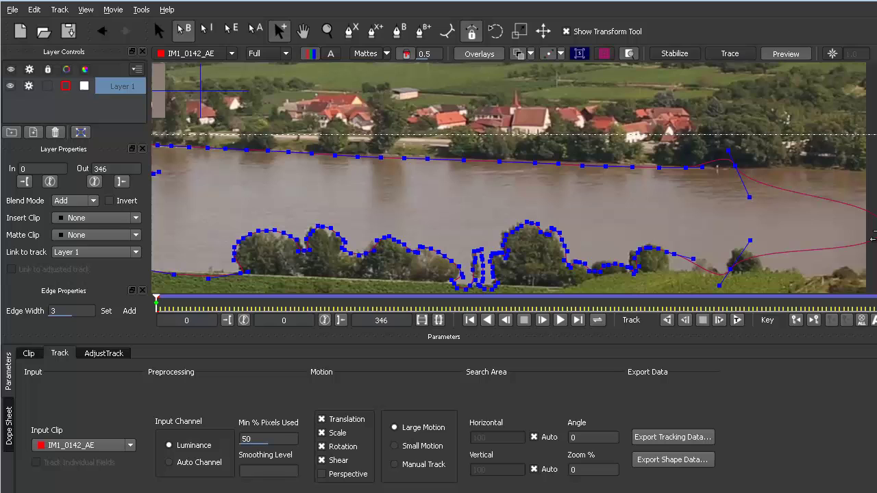
{"action": "left_click_drag", "start_coordinate": [738, 164], "coordinate": [869, 188]}
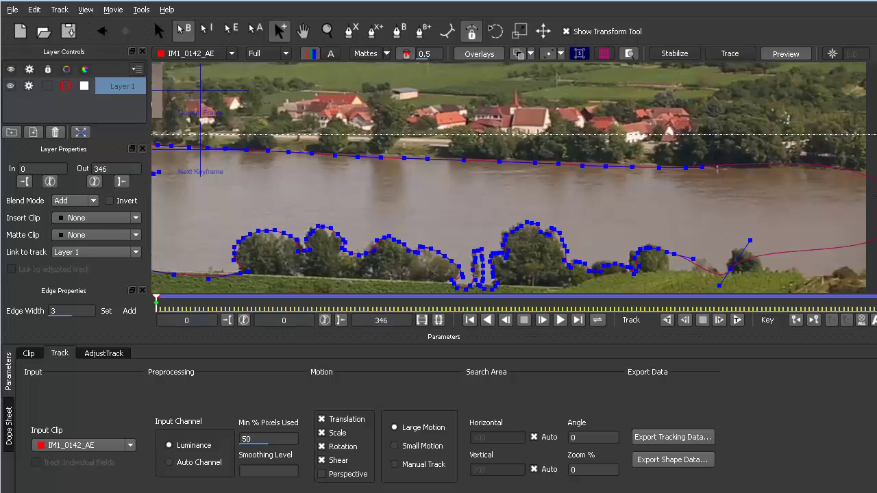
{"action": "left_click_drag", "start_coordinate": [847, 160], "coordinate": [870, 172]}
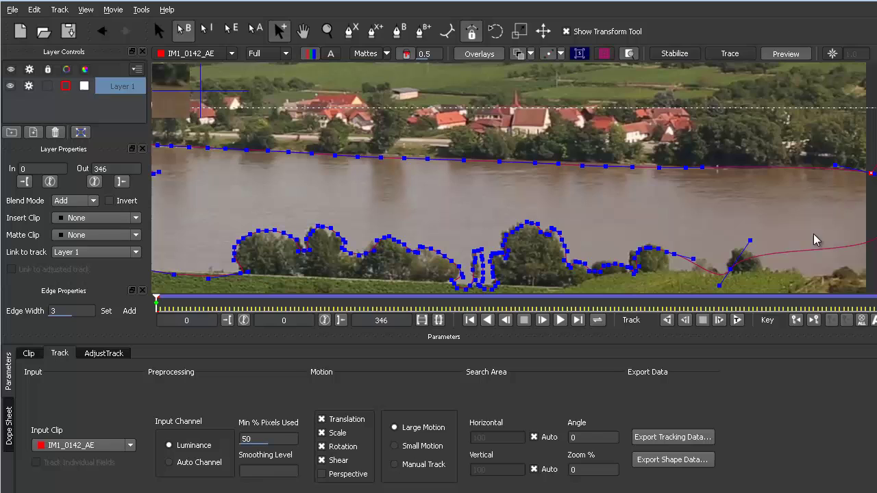
{"action": "left_click_drag", "start_coordinate": [729, 256], "coordinate": [871, 274]}
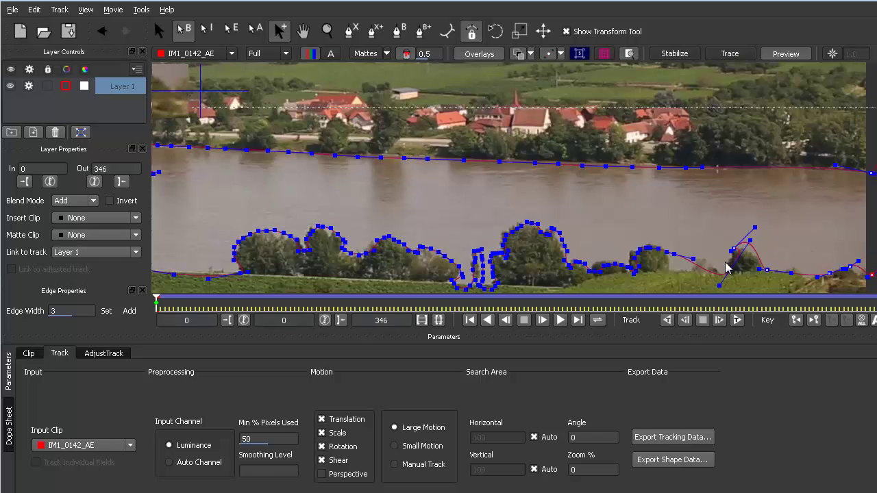
{"action": "left_click_drag", "start_coordinate": [677, 259], "coordinate": [706, 269]}
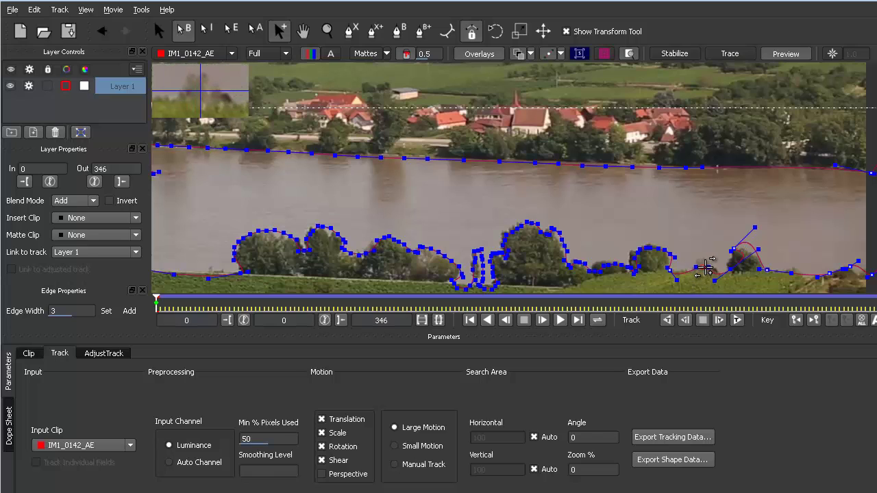
{"action": "left_click_drag", "start_coordinate": [754, 227], "coordinate": [752, 239]}
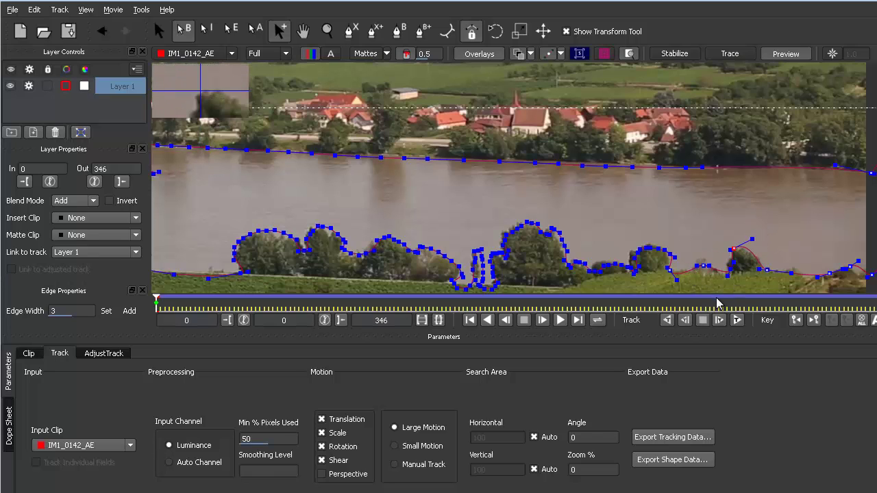
Step: Copy Layer 1's shape as mocha shape data for After Effects
{"action": "left_click", "coordinate": [672, 463]}
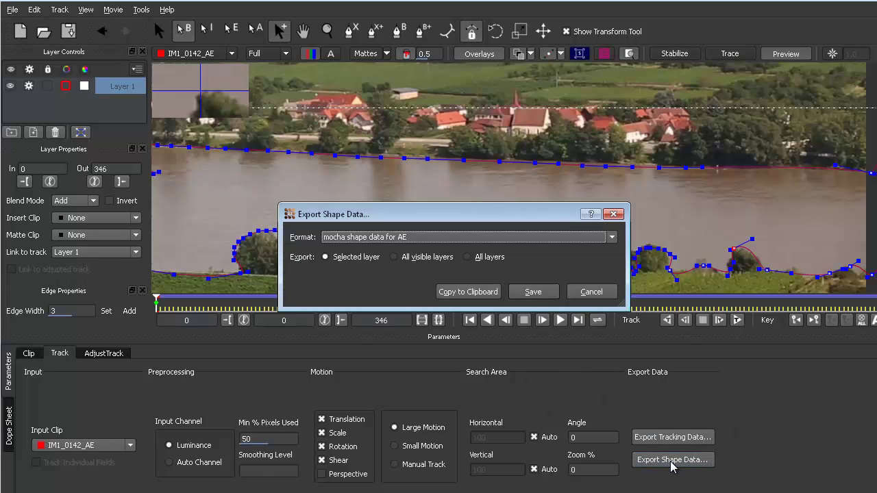
{"action": "left_click", "coordinate": [464, 293]}
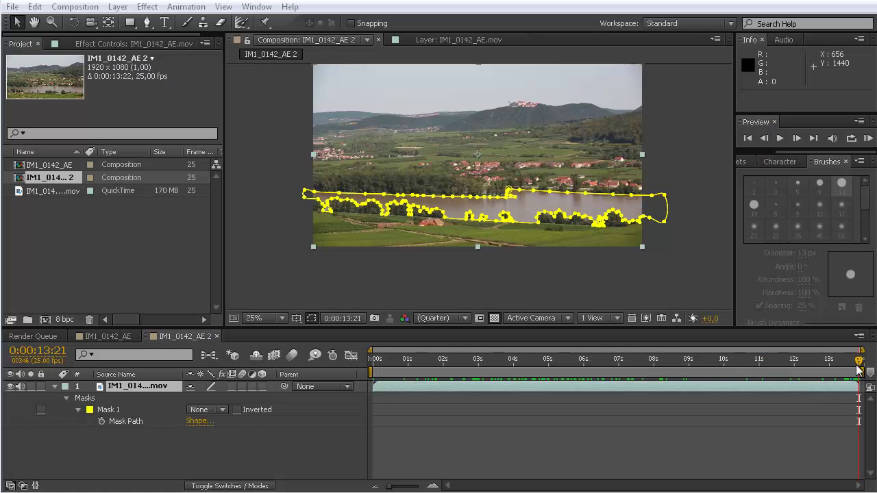
Step: At the first frame, paste the tracked Mocha mask onto the river clip
{"action": "left_click_drag", "start_coordinate": [860, 363], "coordinate": [395, 366]}
{"action": "key", "text": "Home"}
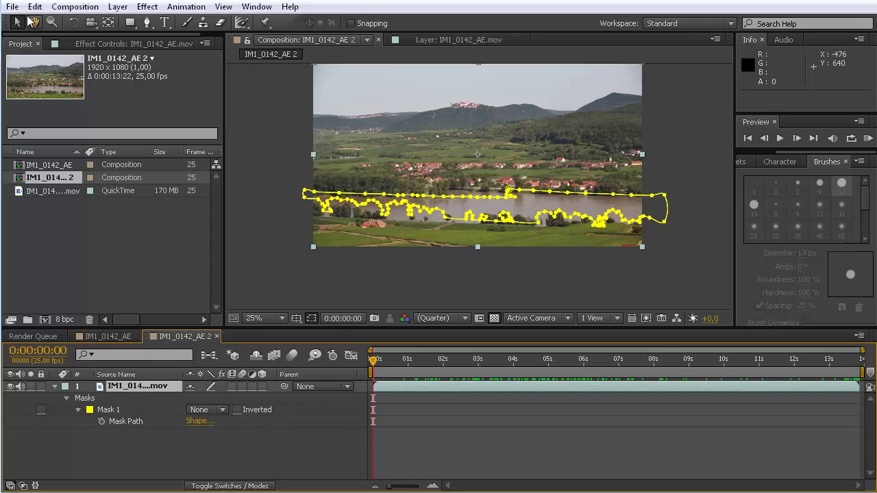
{"action": "left_click", "coordinate": [37, 13]}
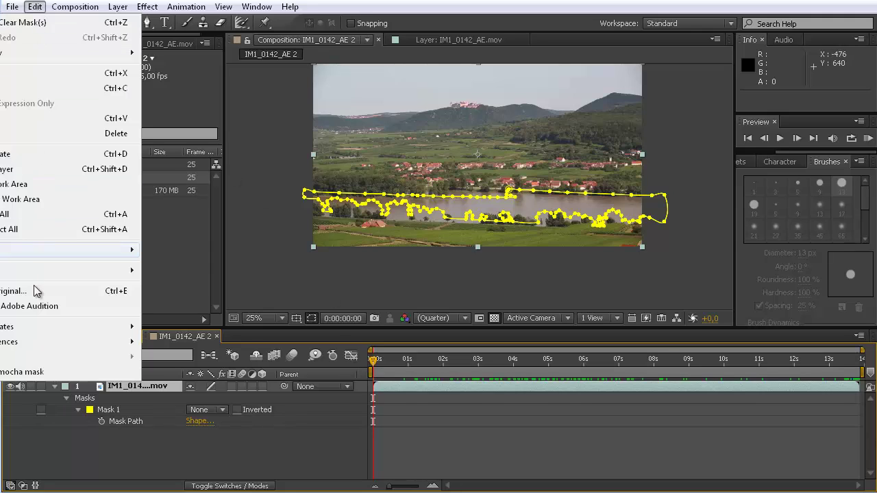
{"action": "left_click", "coordinate": [46, 373]}
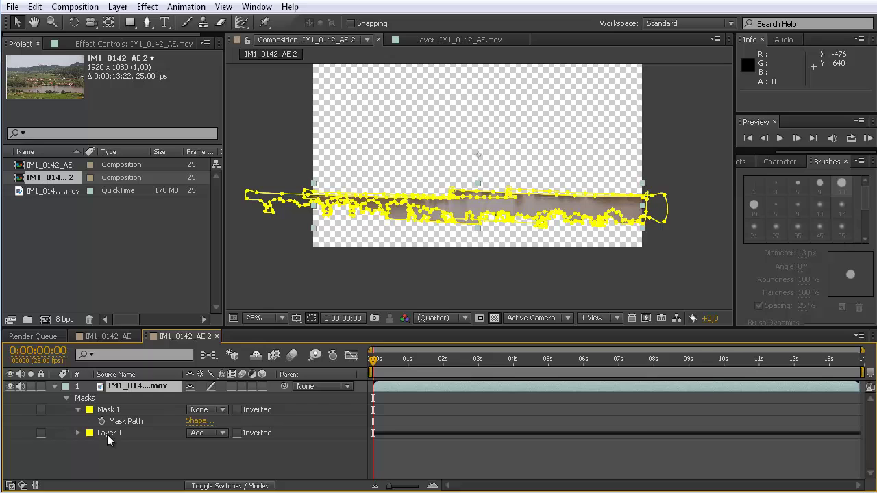
Step: Delete the old Mask 1 and check the new mask on a later frame
{"action": "left_click", "coordinate": [110, 410]}
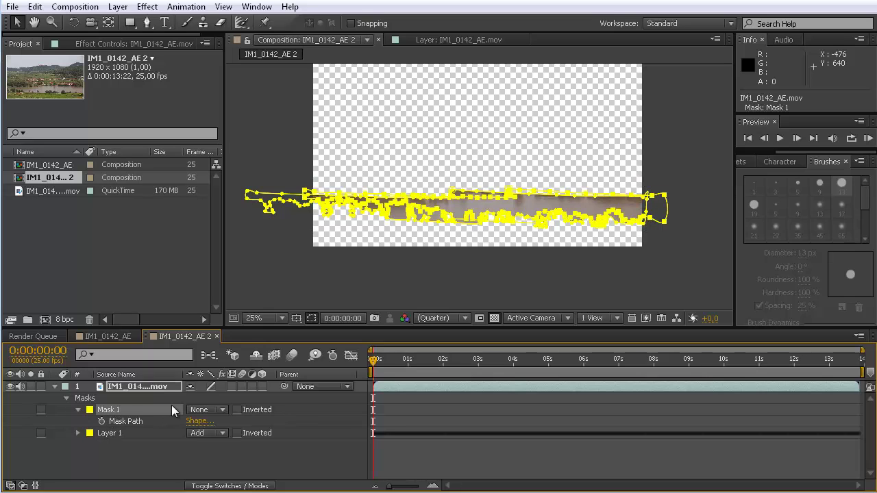
{"action": "key", "text": "Delete"}
{"action": "left_click_drag", "start_coordinate": [368, 361], "coordinate": [417, 370]}
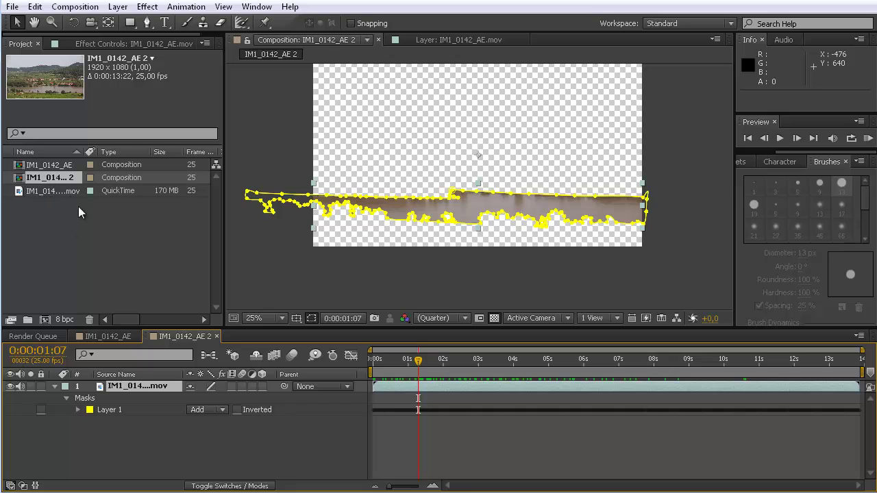
Step: Copy the Tint effect from IM1_0142_AE onto the masked layer in IM1_0142_AE 2, with the .mov footage underneath
{"action": "left_click", "coordinate": [100, 336]}
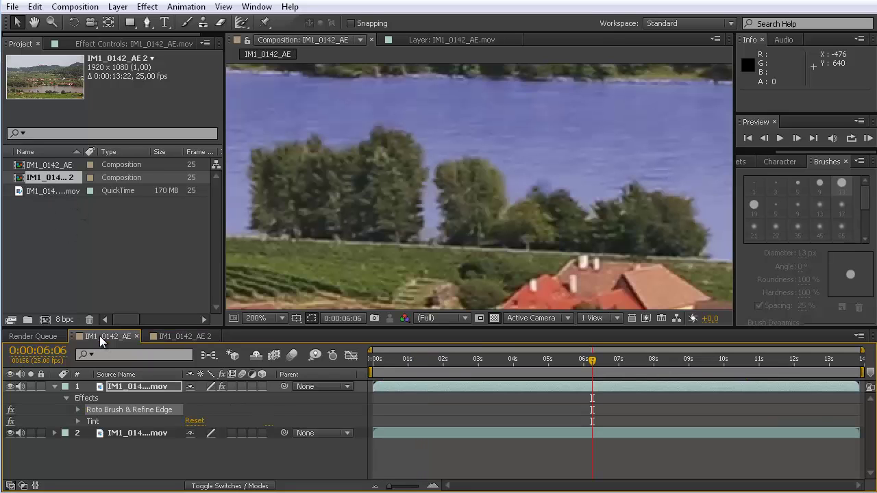
{"action": "left_click", "coordinate": [90, 420]}
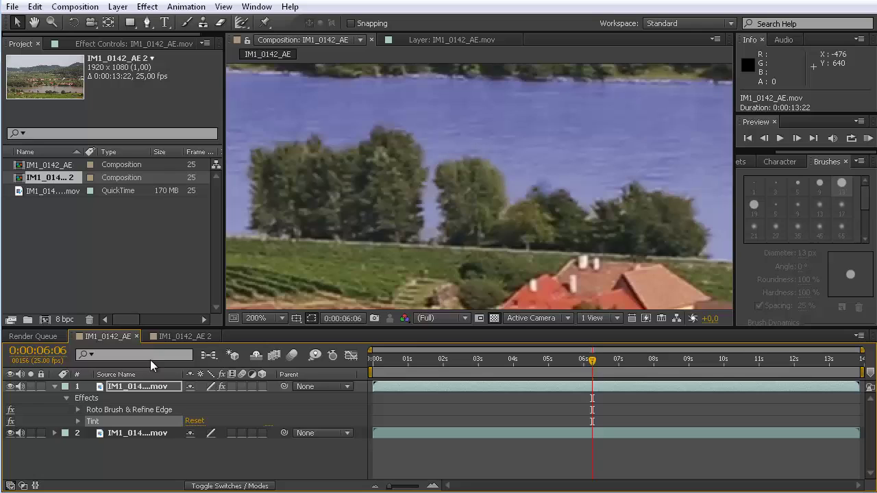
{"action": "left_click", "coordinate": [165, 336]}
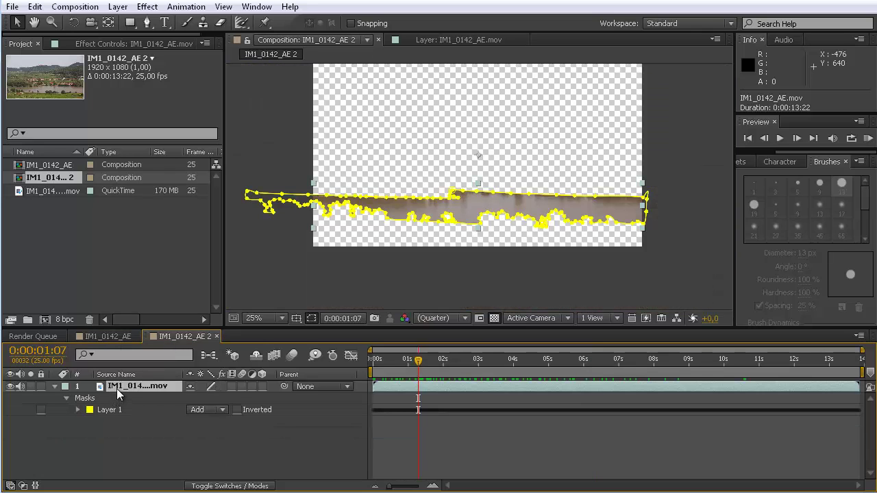
{"action": "key", "text": "ctrl+v"}
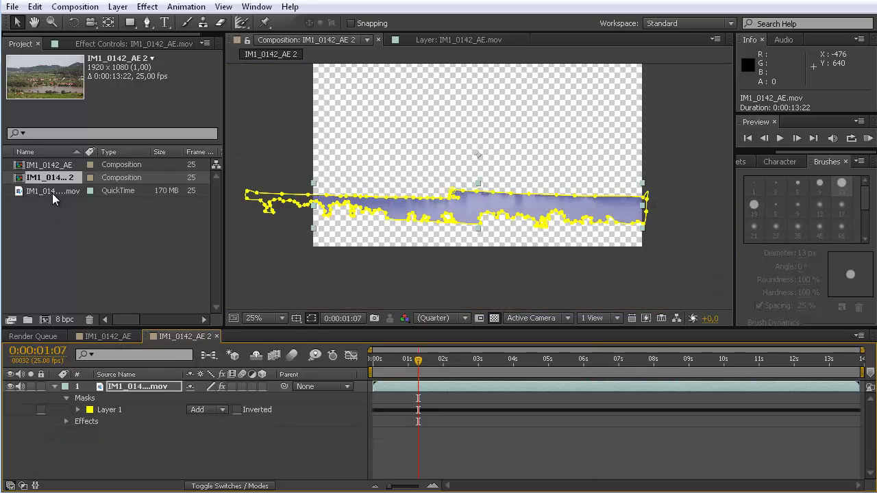
{"action": "left_click_drag", "start_coordinate": [52, 193], "coordinate": [71, 442]}
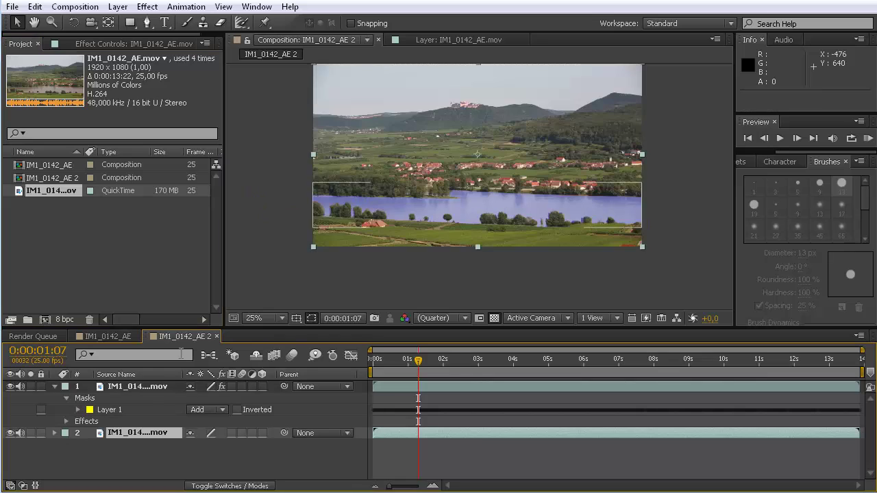
Step: At a later frame, reshape the mask edge along the island shoreline and inspect it magnified
{"action": "scroll", "coordinate": [466, 205], "scroll_direction": "up", "scroll_amount": 4}
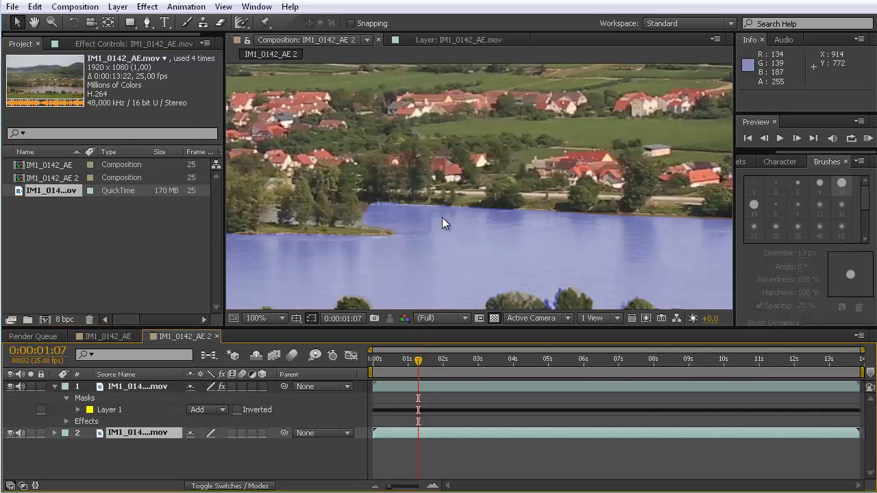
{"action": "left_click_drag", "start_coordinate": [441, 359], "coordinate": [509, 360]}
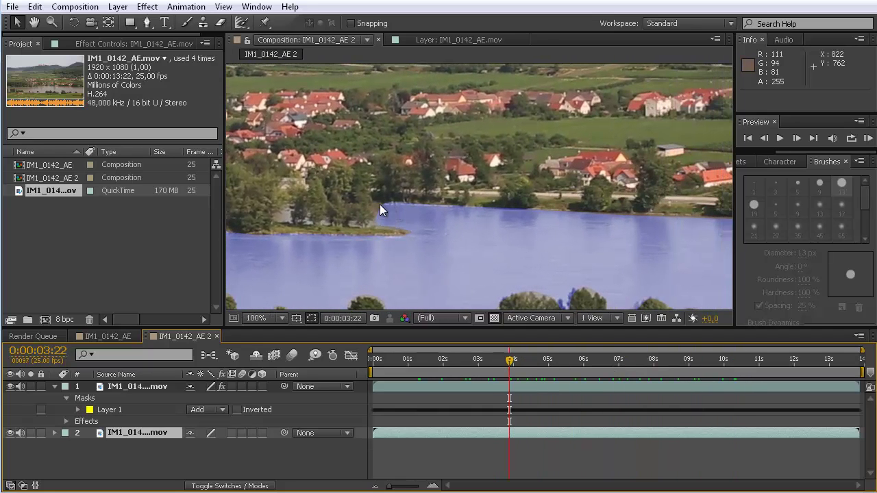
{"action": "mouse_move", "coordinate": [376, 201]}
{"action": "left_mouse_down"}
{"action": "mouse_move", "coordinate": [379, 221]}
{"action": "mouse_move", "coordinate": [399, 230]}
{"action": "left_mouse_up"}
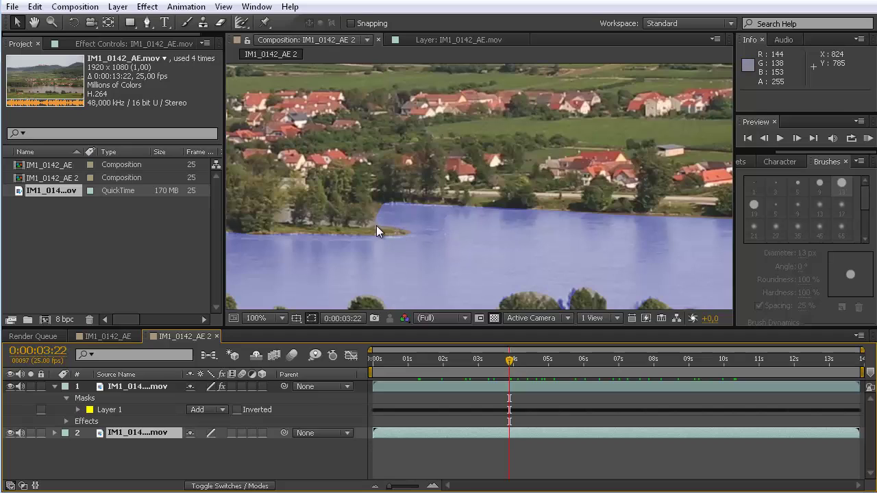
{"action": "key", "text": "period"}
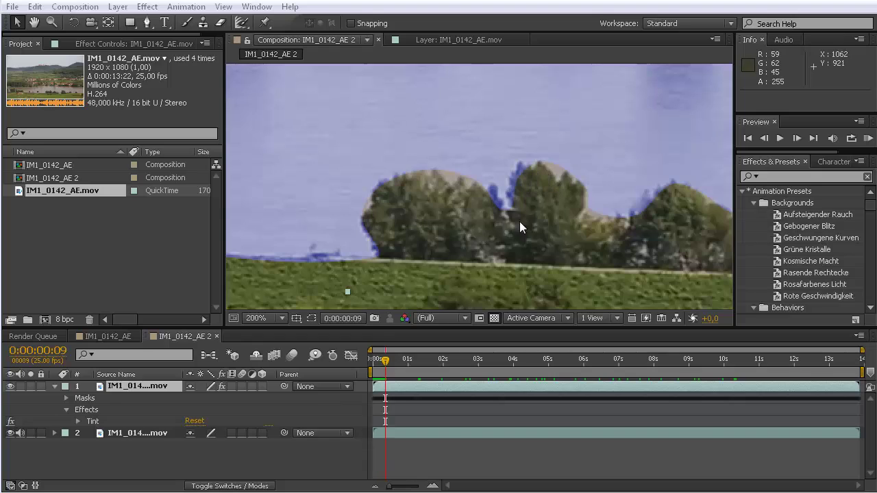
{"action": "left_click", "coordinate": [311, 318]}
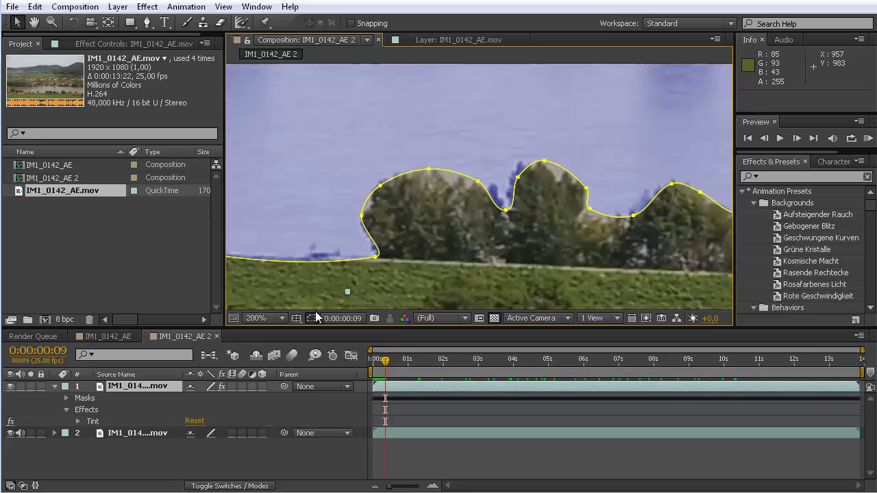
{"action": "left_click", "coordinate": [313, 318]}
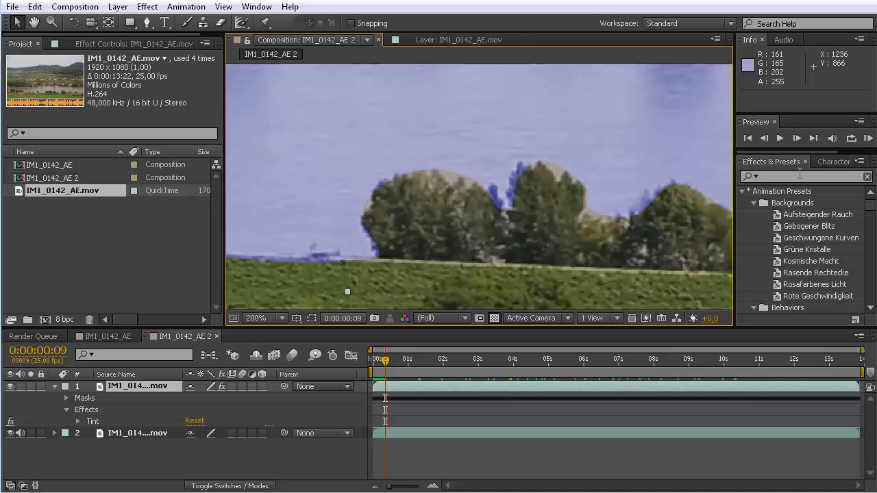
Step: Find Refine Soft Matte by searching 'sof' and apply it to the tinted river layer
{"action": "left_click", "coordinate": [800, 178]}
{"action": "type", "text": "soft"}
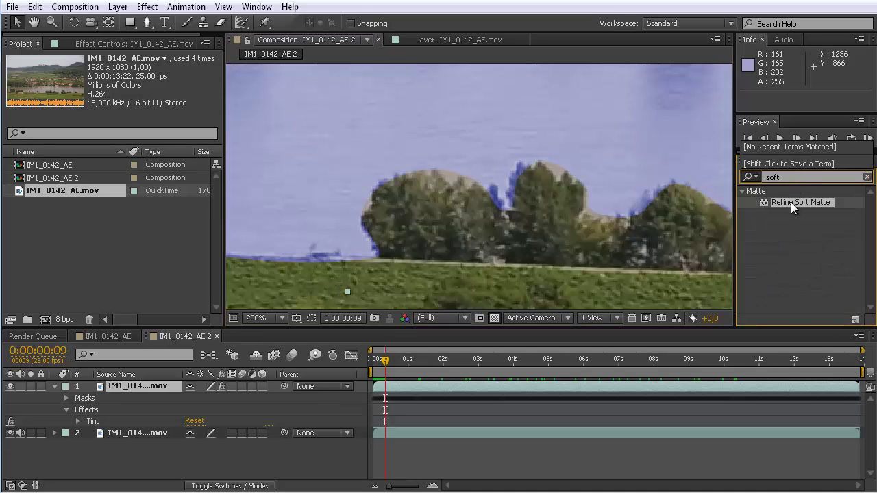
{"action": "left_click_drag", "start_coordinate": [791, 202], "coordinate": [152, 387]}
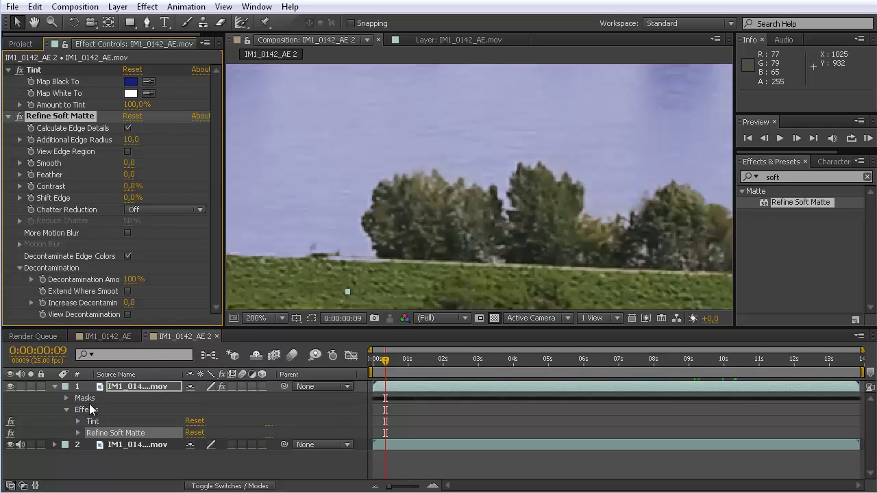
Step: Toggle Refine Soft Matte off and back on to compare the edges around the trees
{"action": "left_click", "coordinate": [10, 433]}
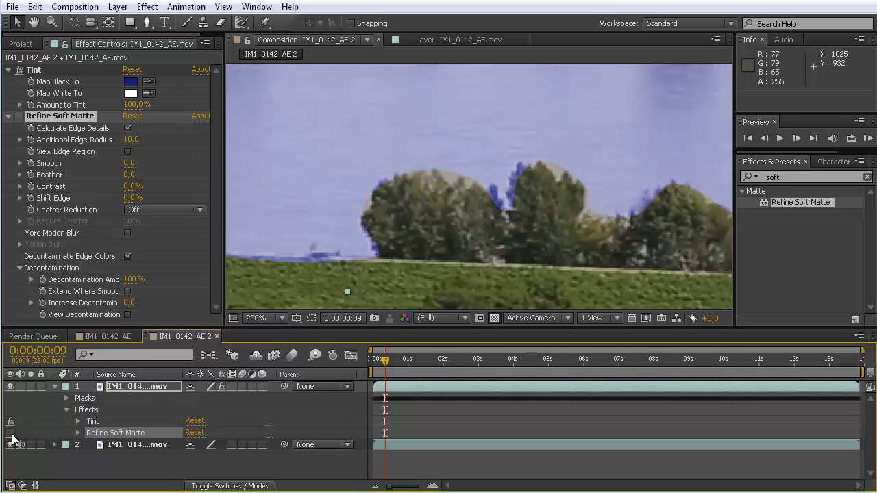
{"action": "left_click", "coordinate": [11, 435]}
{"action": "left_click", "coordinate": [11, 433]}
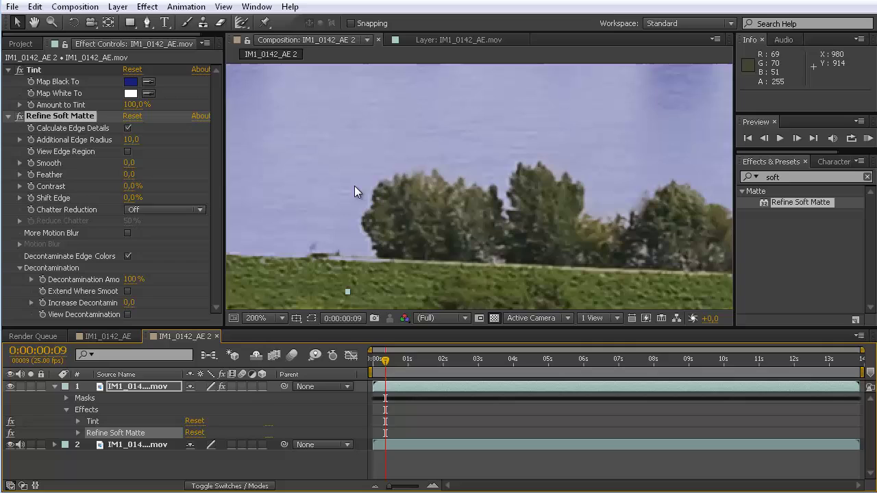
{"action": "left_click", "coordinate": [242, 24]}
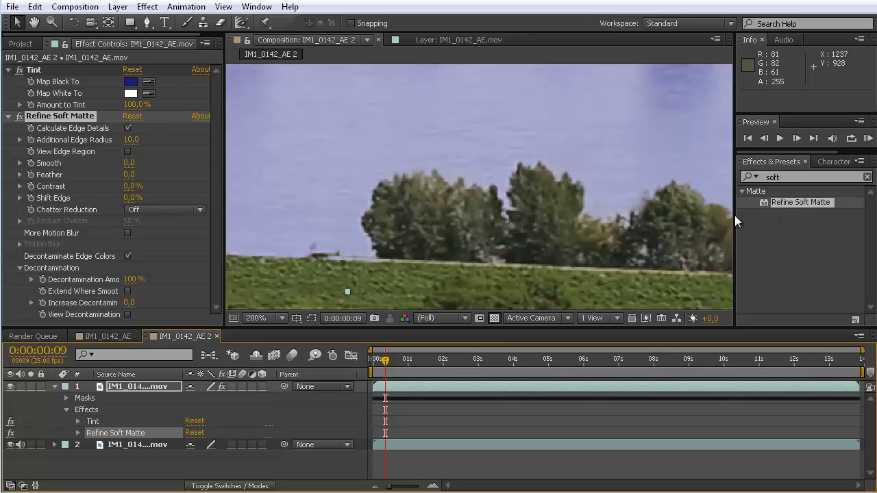
{"action": "scroll", "coordinate": [464, 209], "scroll_direction": "down", "scroll_amount": 1}
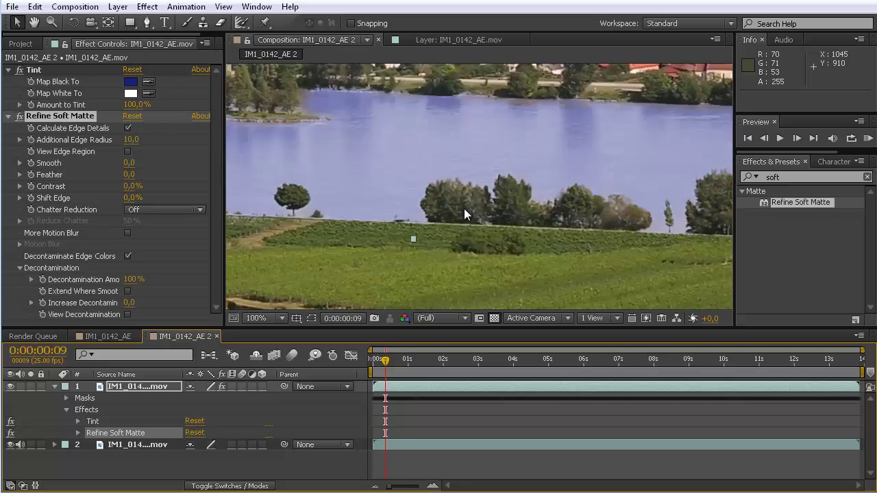
{"action": "key", "text": "space"}
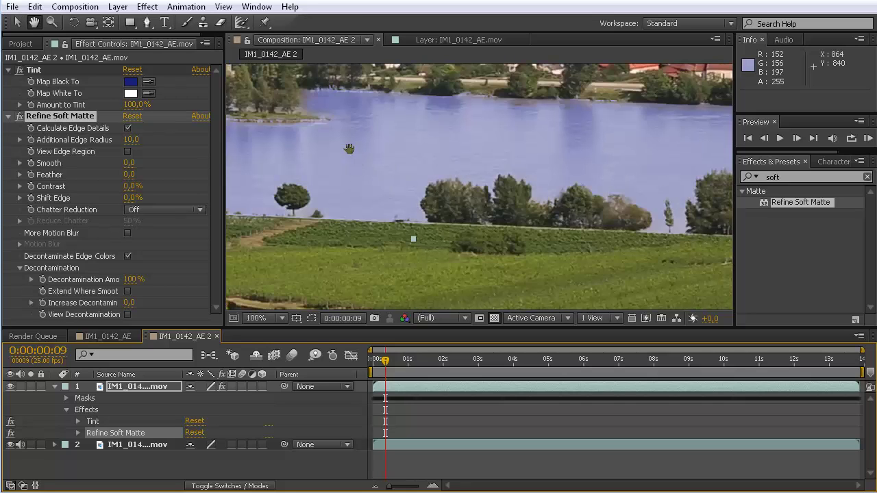
{"action": "left_click_drag", "start_coordinate": [349, 161], "coordinate": [537, 194]}
{"action": "scroll", "coordinate": [536, 194], "scroll_direction": "down", "scroll_amount": 1}
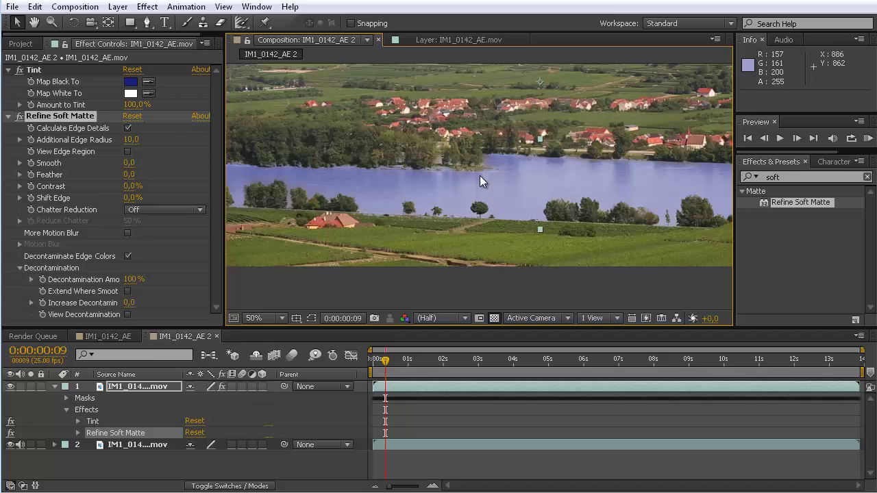